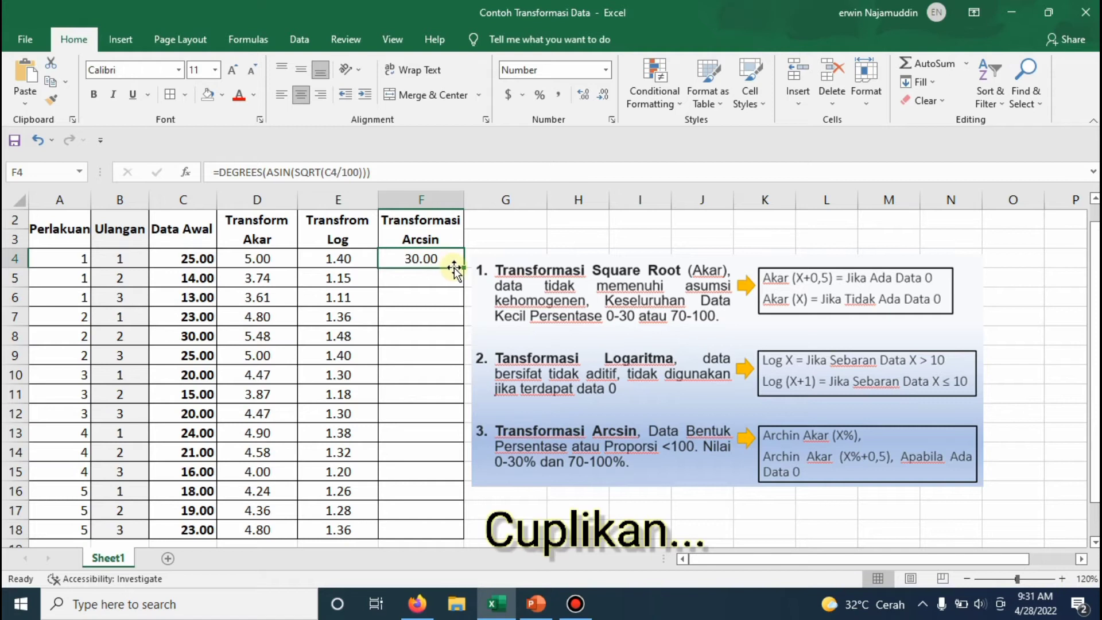
- Fill the arcsine transformation formula in F4 down through F18
left_click_drag(462, 268, 469, 476)
left_click_drag(460, 536, 460, 531)
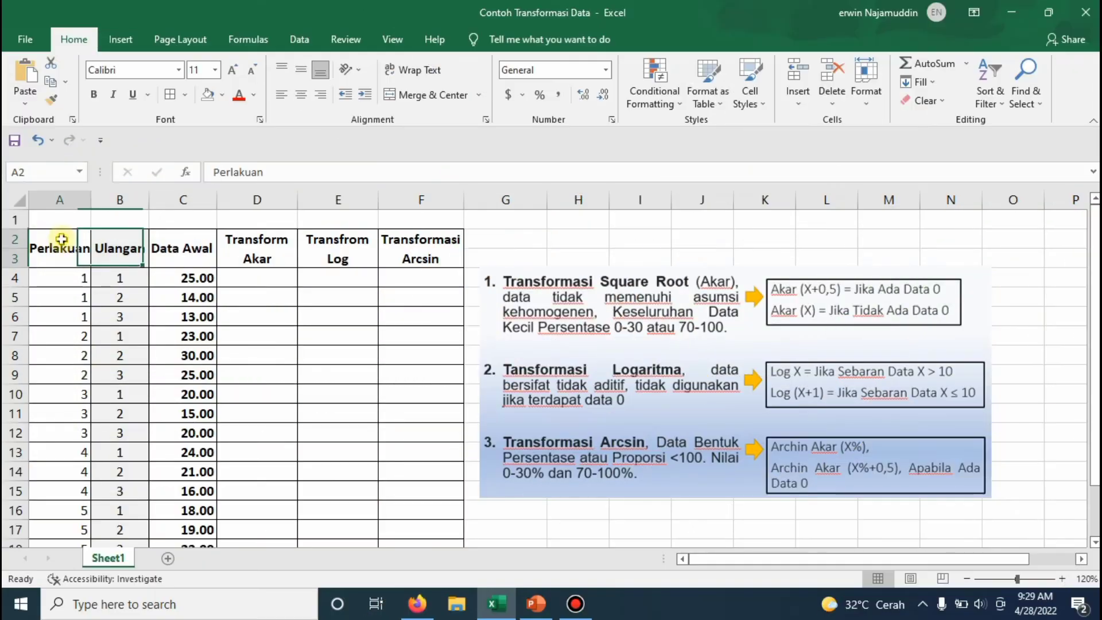
- Highlight the treatment, replication and initial data in A2:C18, and shift the transformation notes picture slightly closer to the table
left_click_drag(59, 241, 178, 510)
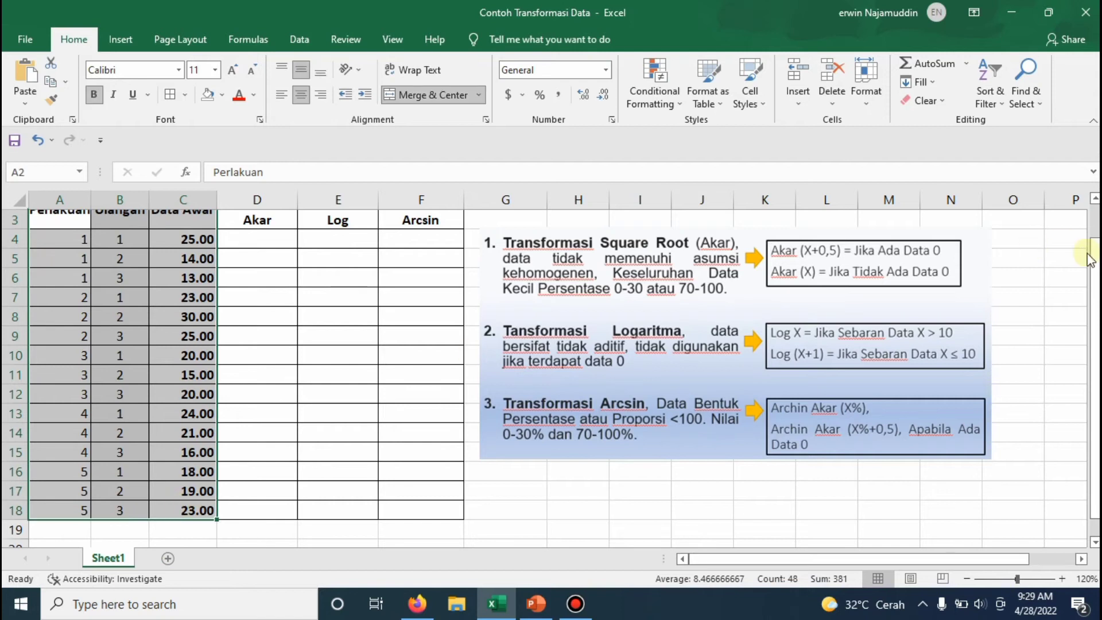
left_click_drag(1087, 258, 1088, 239)
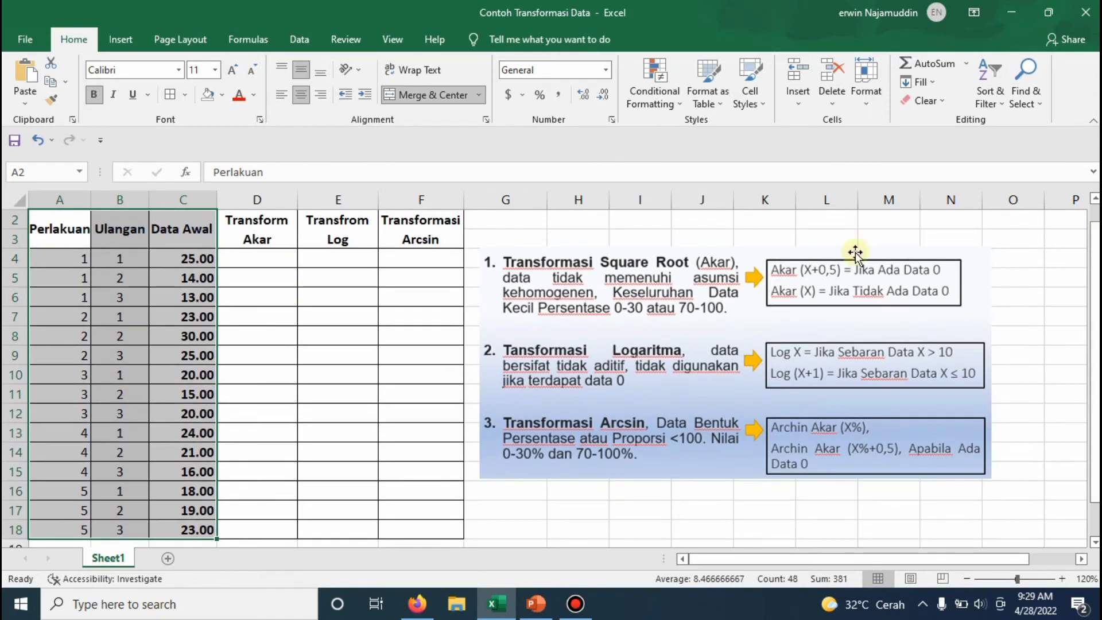
left_click(281, 258)
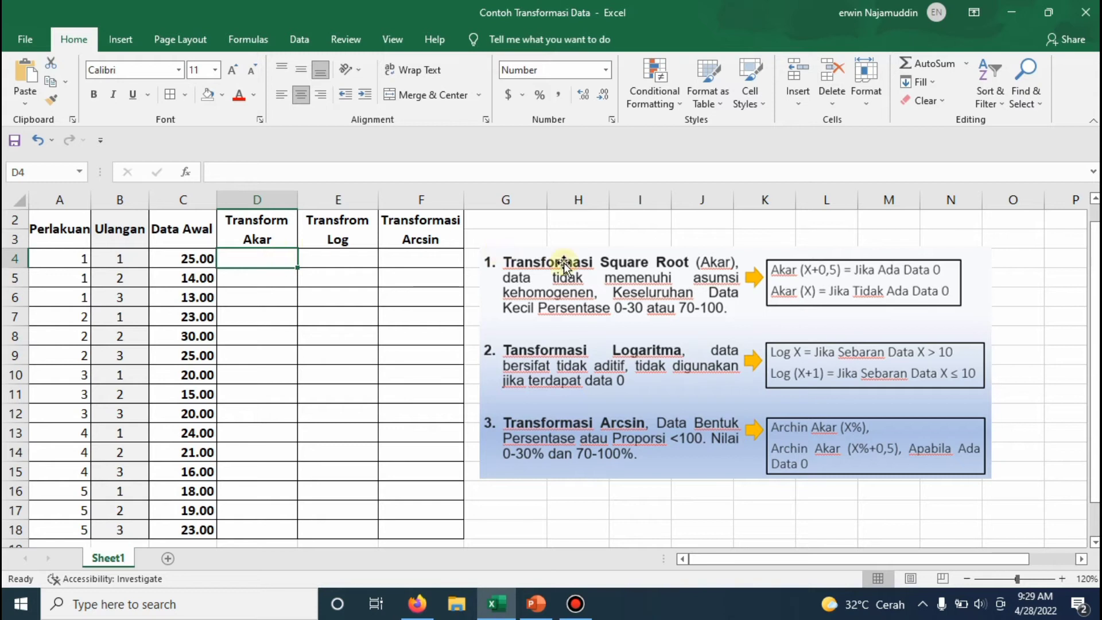
left_click_drag(587, 275, 579, 282)
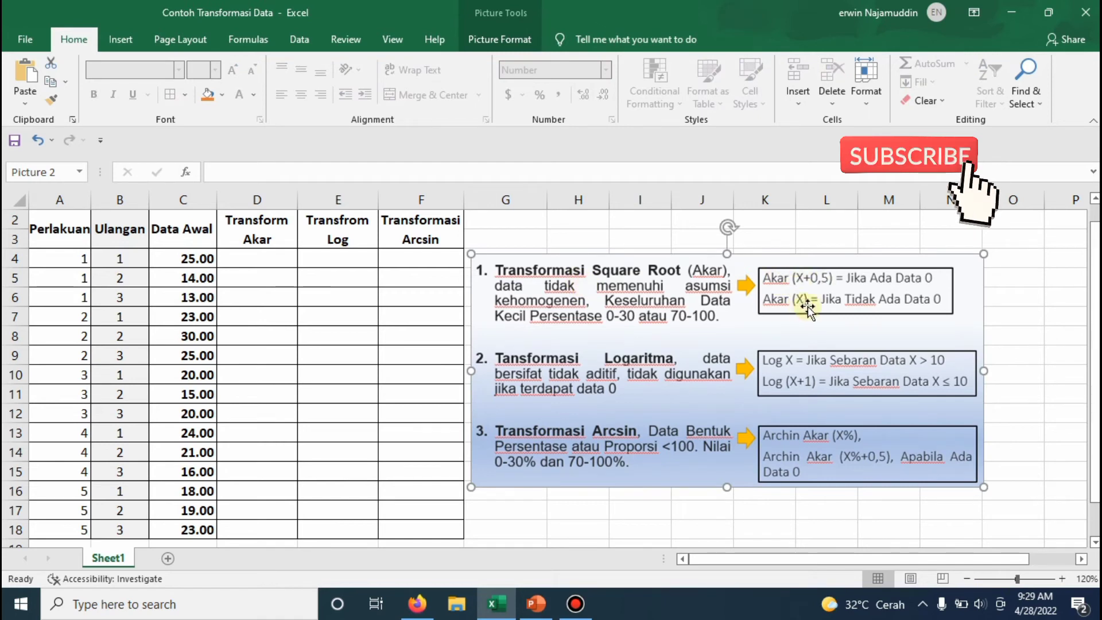
- Enter the square root transformation =SQRT(C4) in D4 and fill it down through D18
left_click(248, 263)
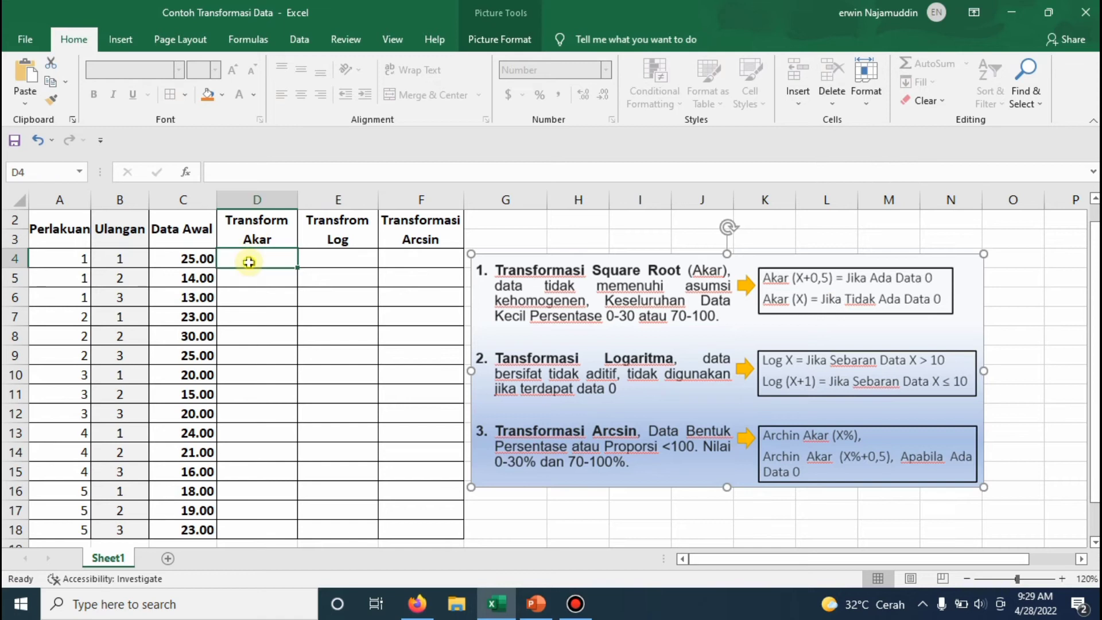
type("=")
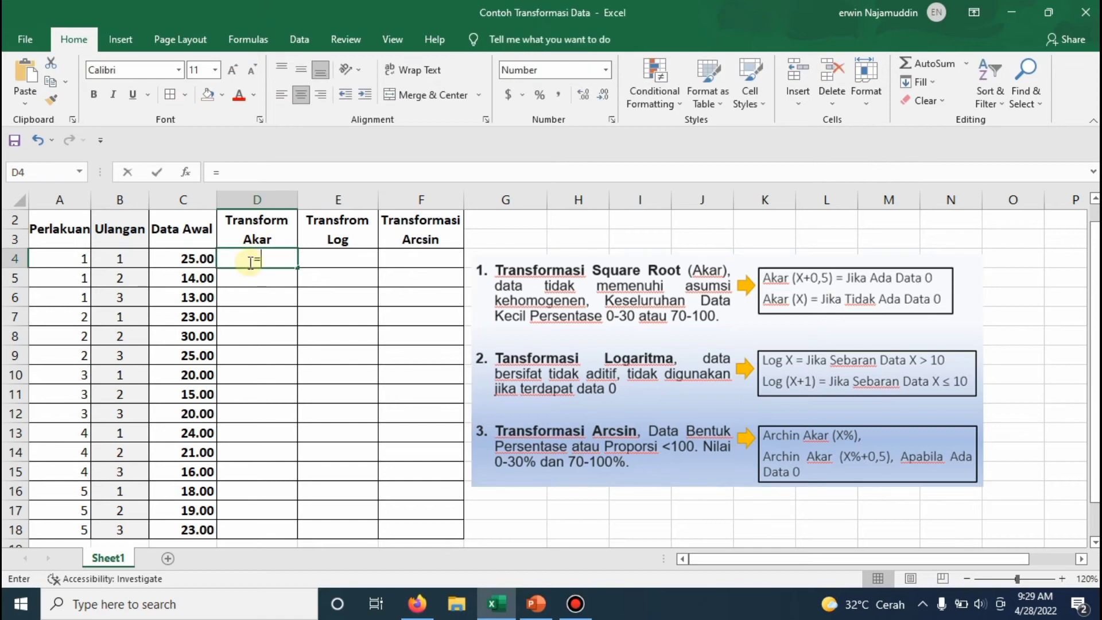
type("SQRT(")
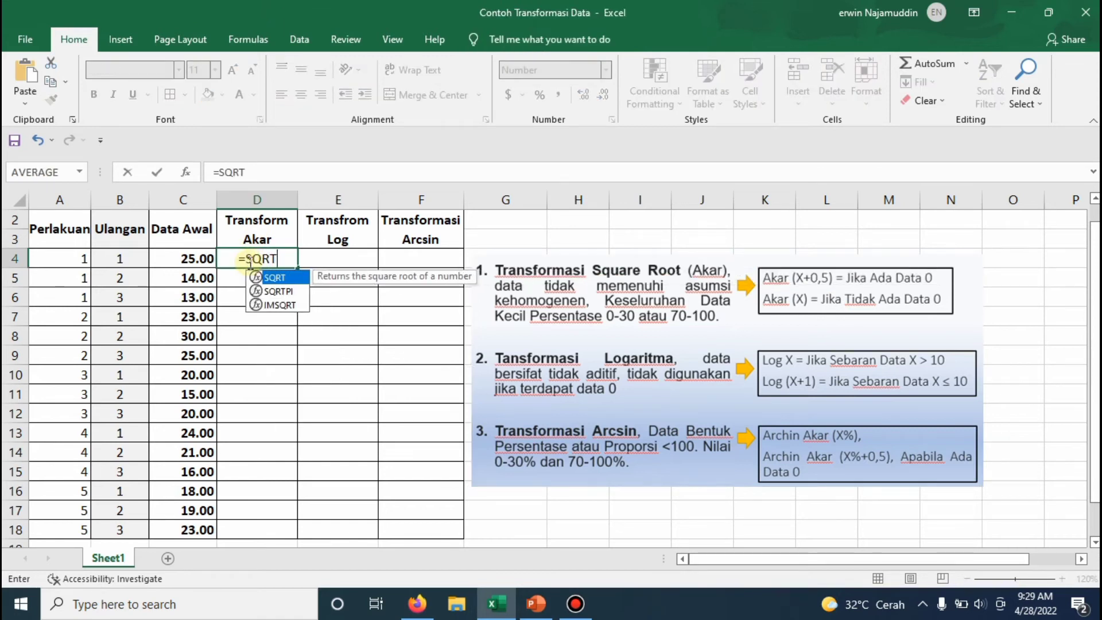
left_click(189, 261)
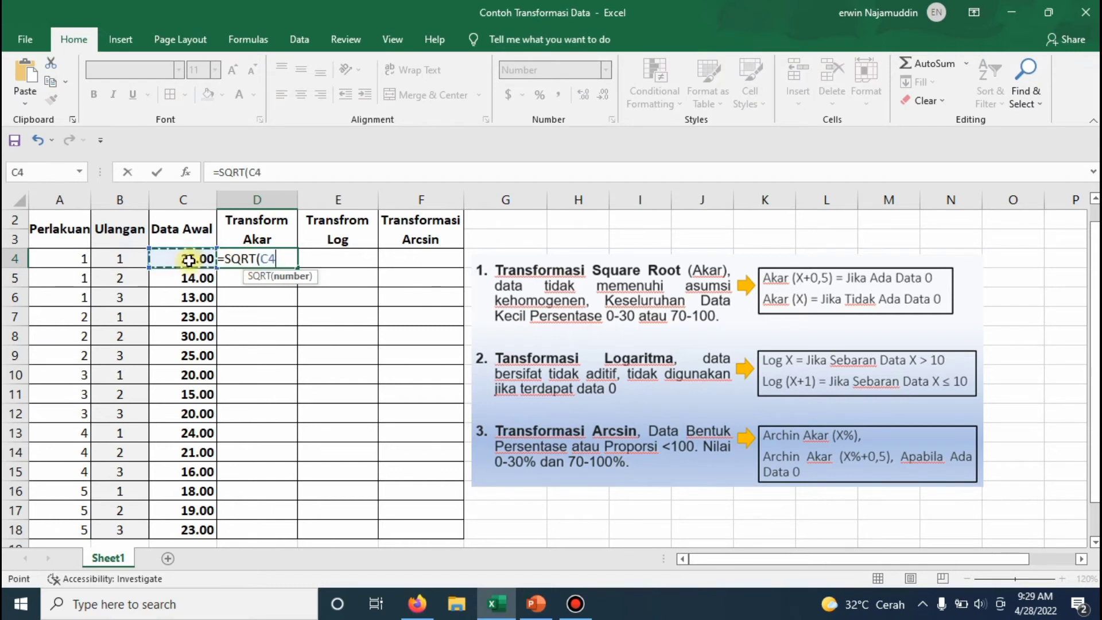
type(")")
key("Return")
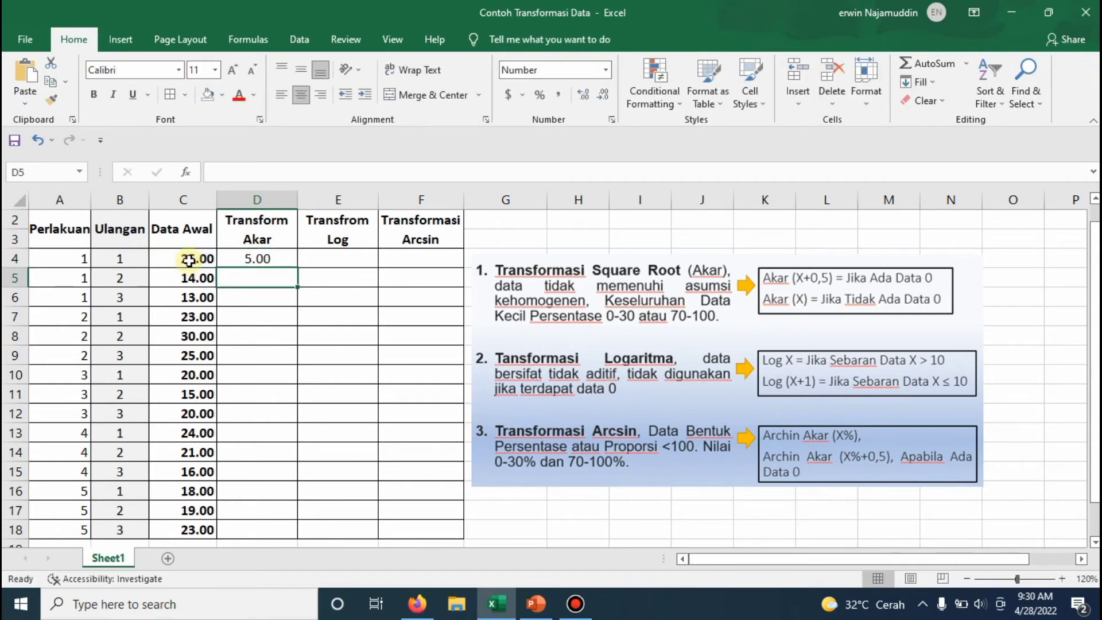
left_click(270, 259)
left_click_drag(294, 269, 280, 530)
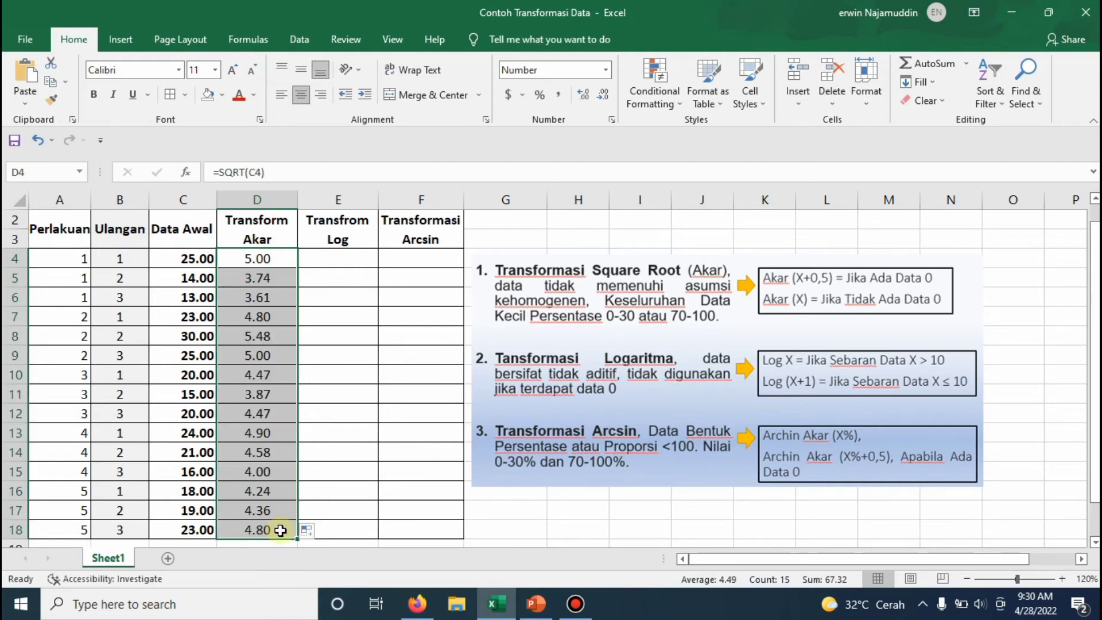
- Enter the log transformation =LOG10(C4) in E4 and fill it down through E18
left_click(338, 263)
type("=")
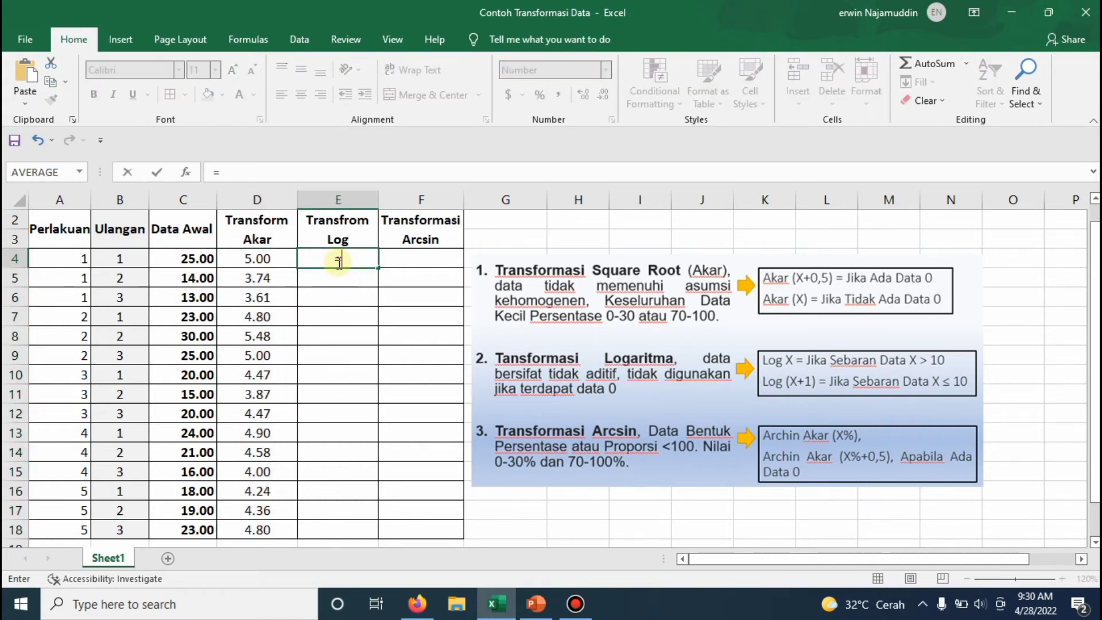
type("LOG")
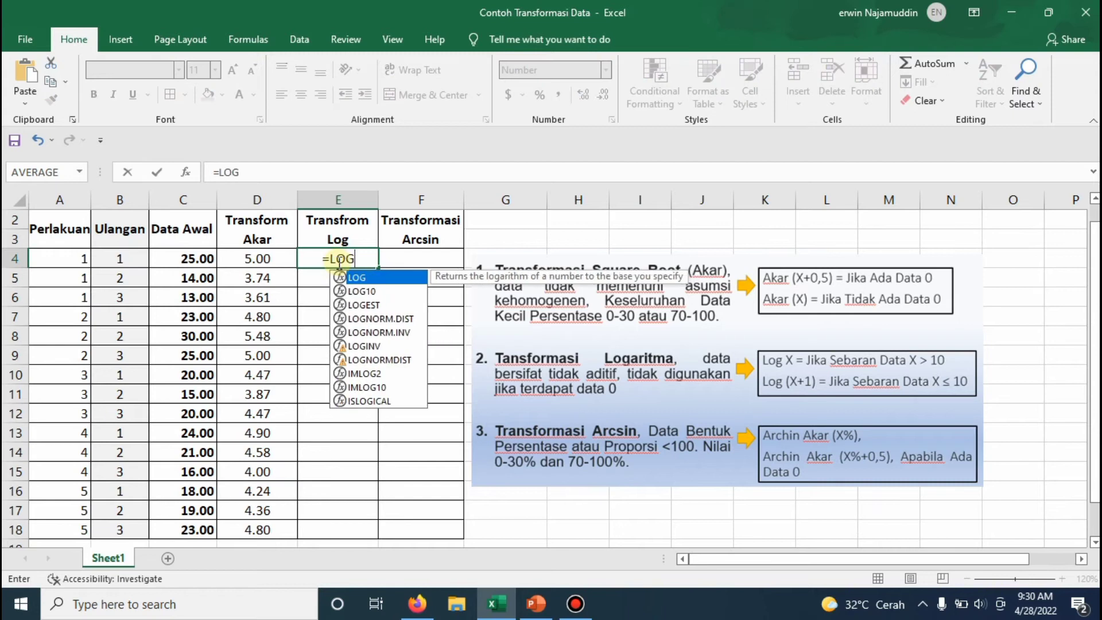
type("10(")
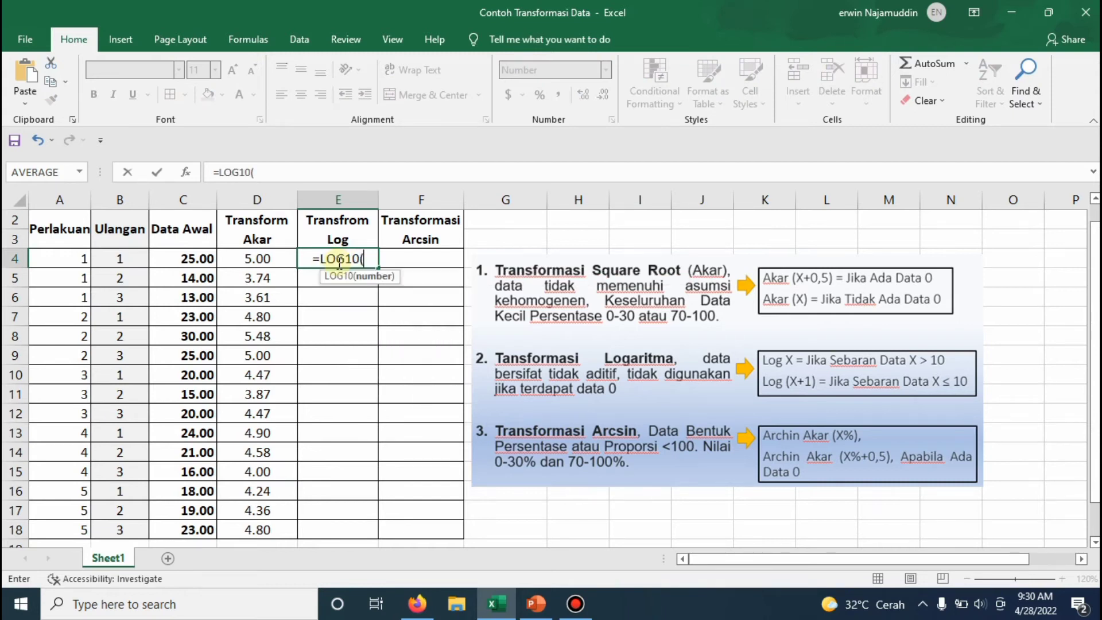
left_click(206, 258)
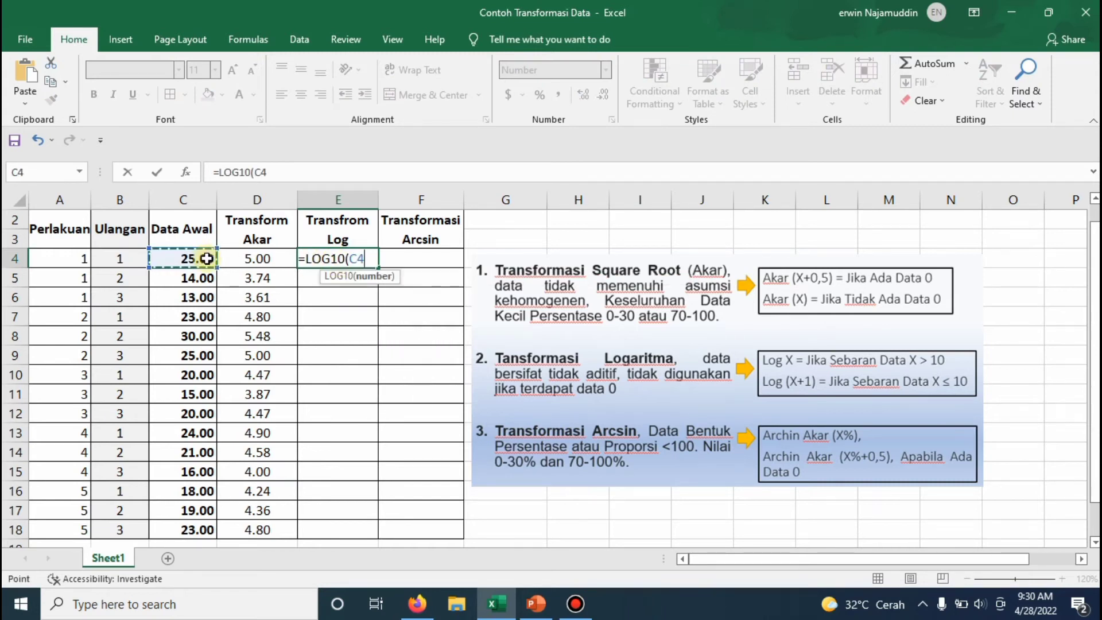
type(")")
key("Return")
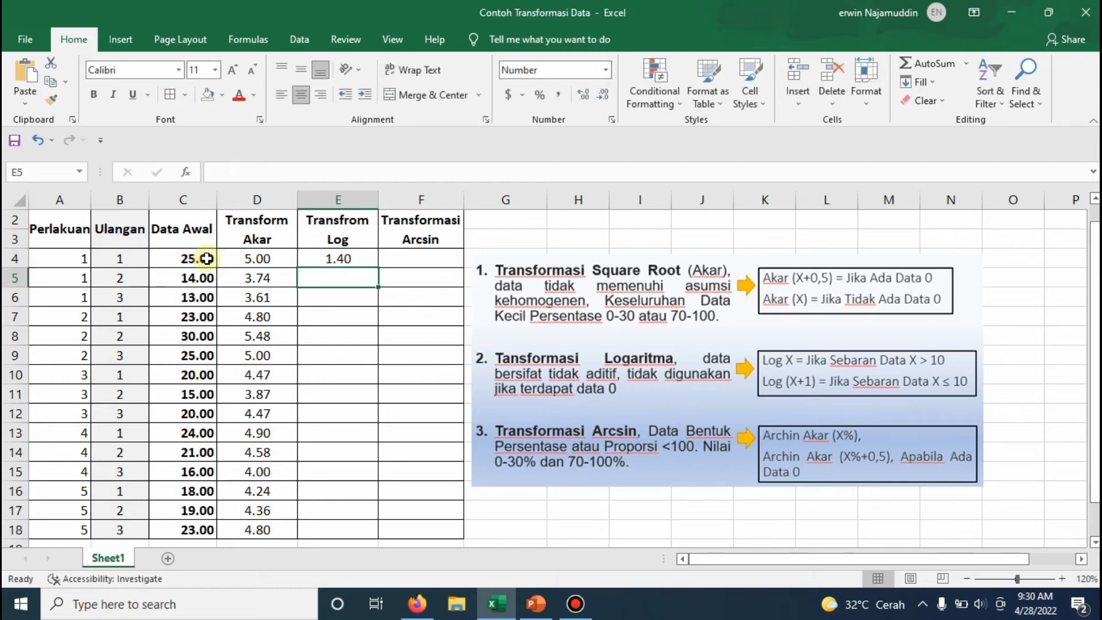
left_click(322, 258)
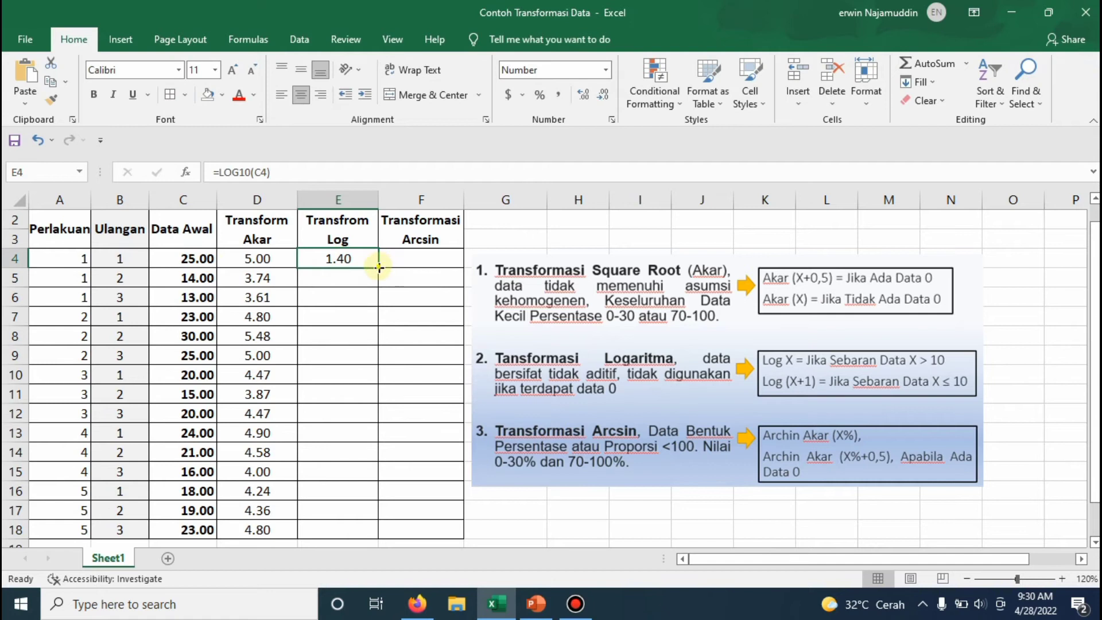
left_click_drag(382, 263, 372, 533)
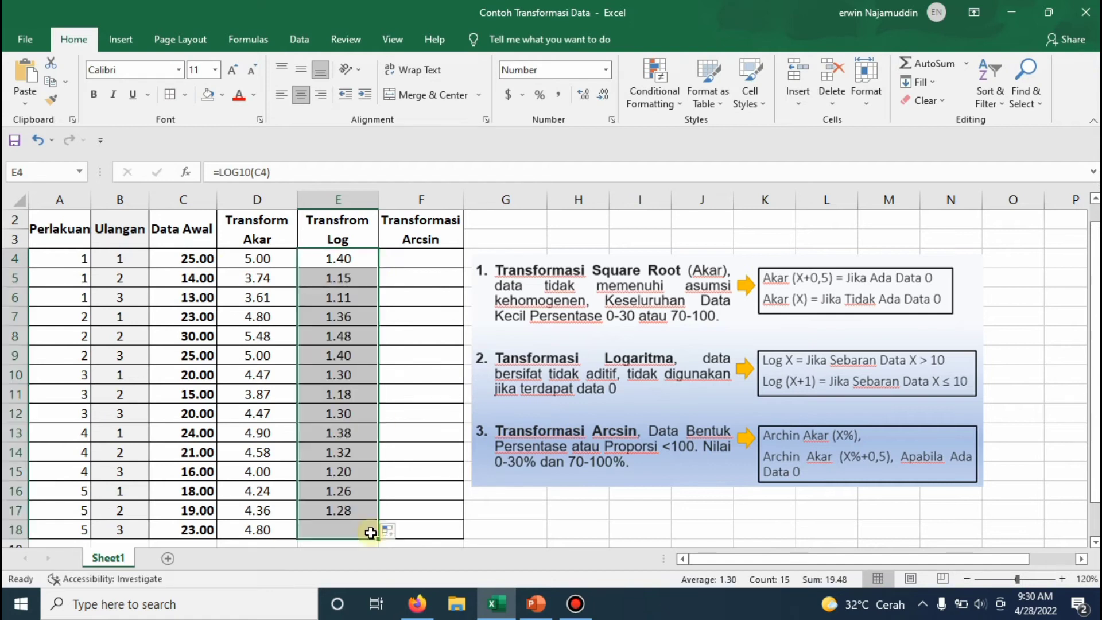
- Enter the arcsine transformation =DEGREES(ASIN(SQRT(C4/100))) in F4 and fill it down through F18
left_click(425, 257)
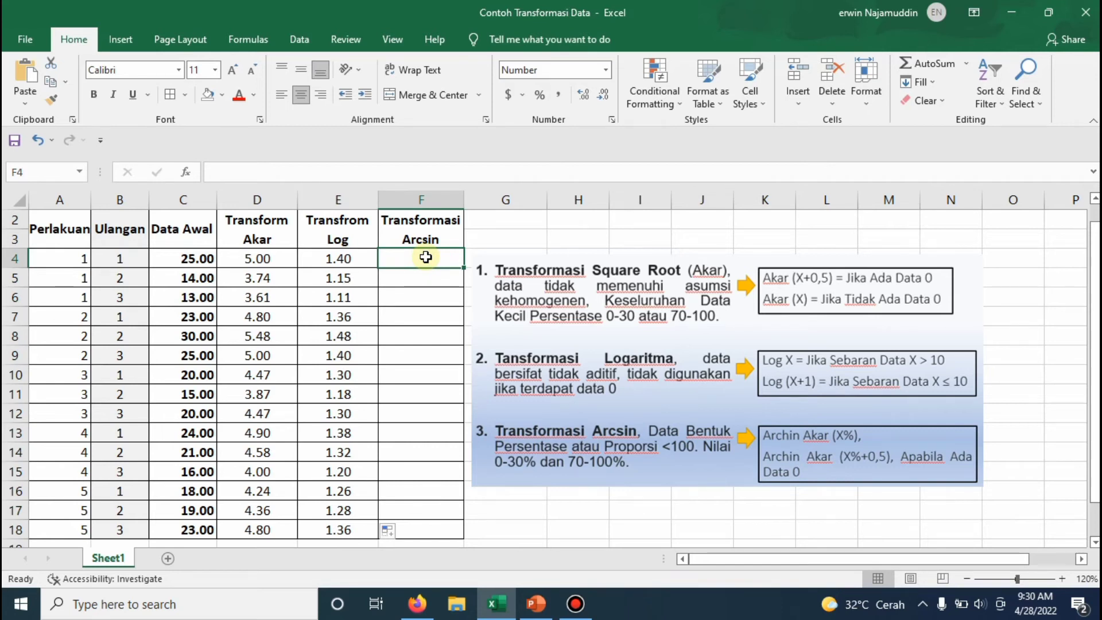
type("=DE")
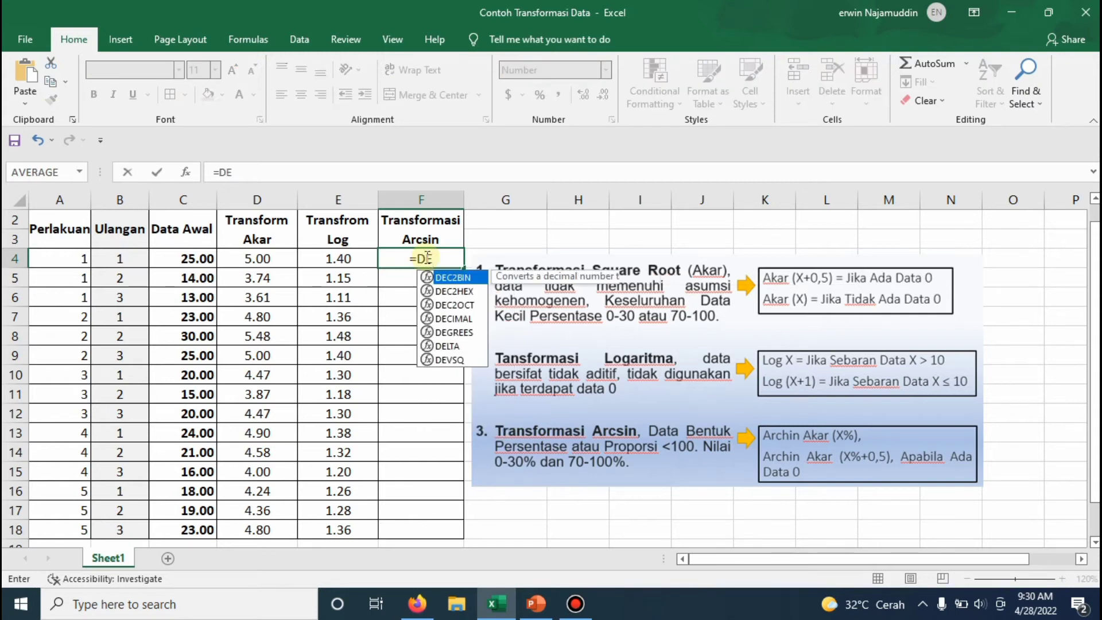
type("GREES")
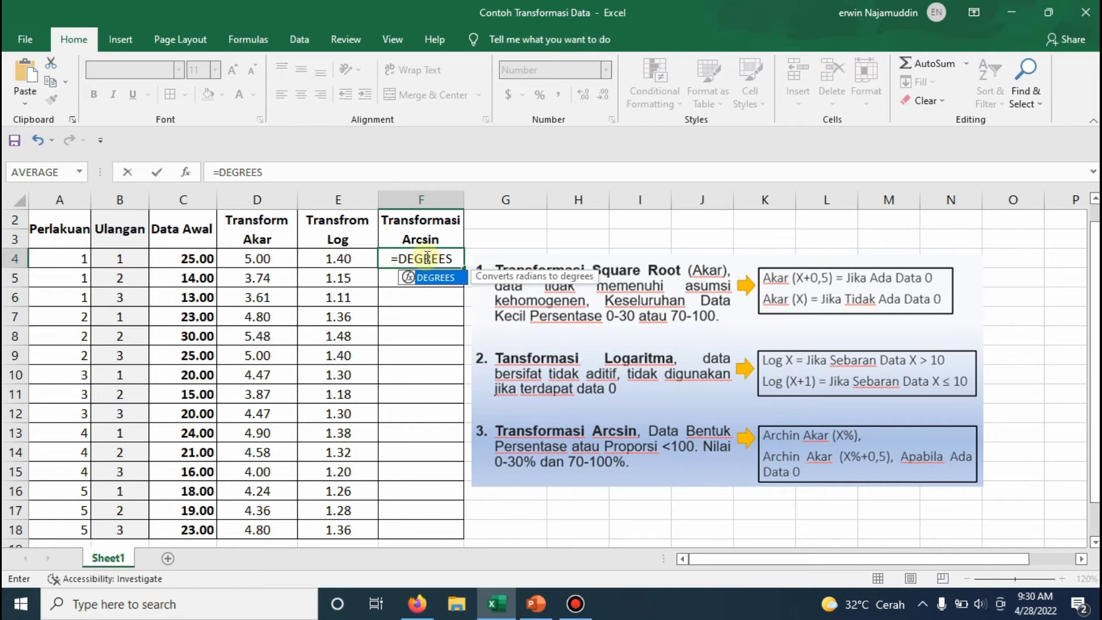
type("(ASIN(")
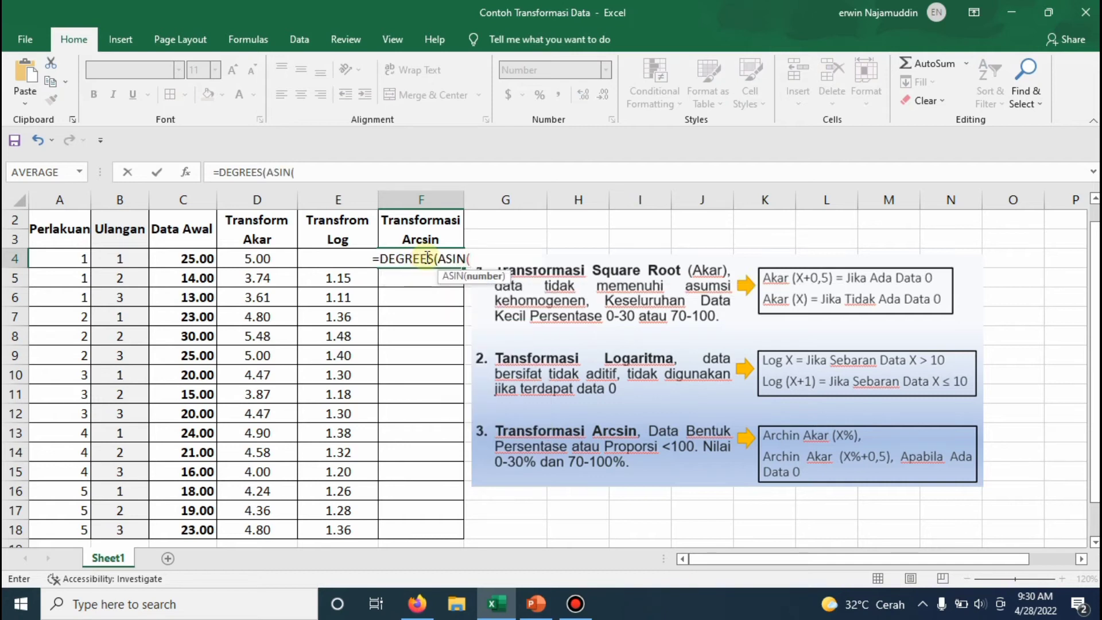
type("SQRT")
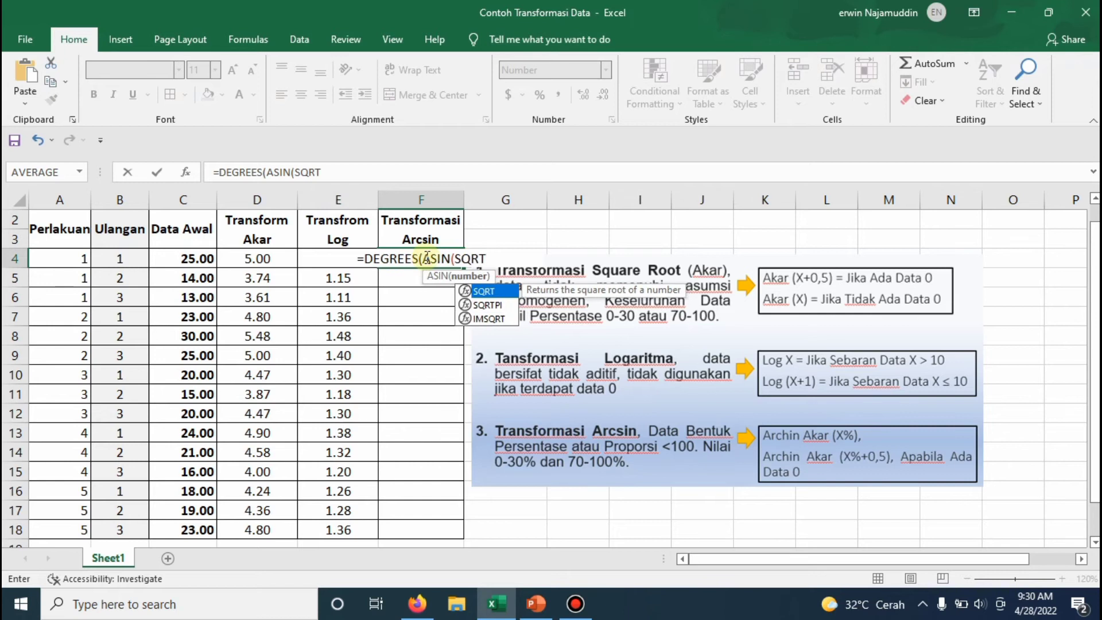
type("(")
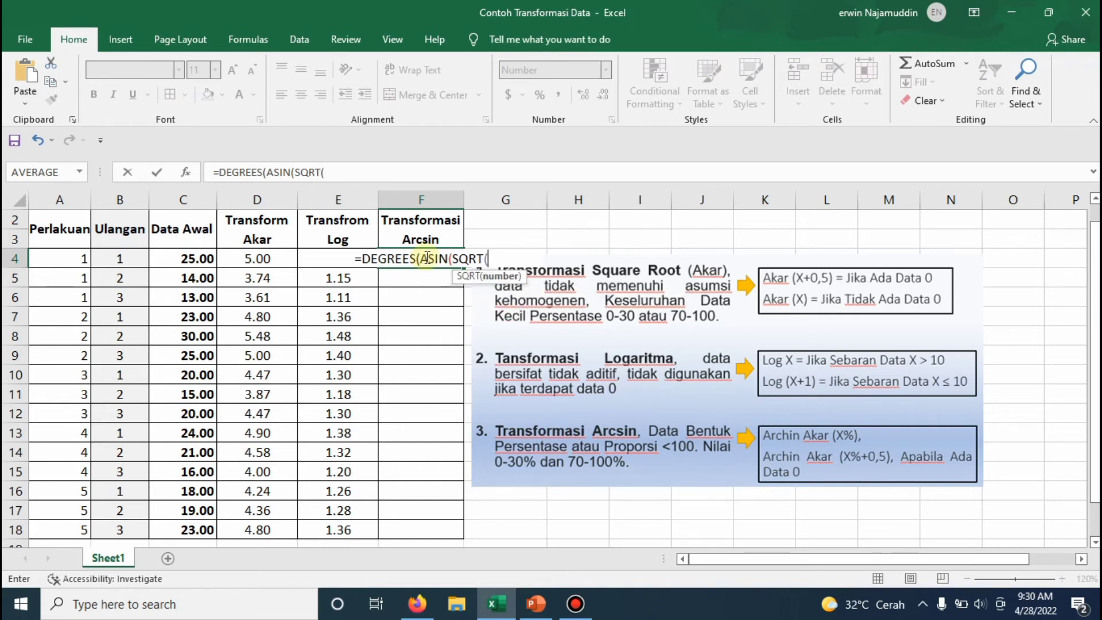
left_click(206, 259)
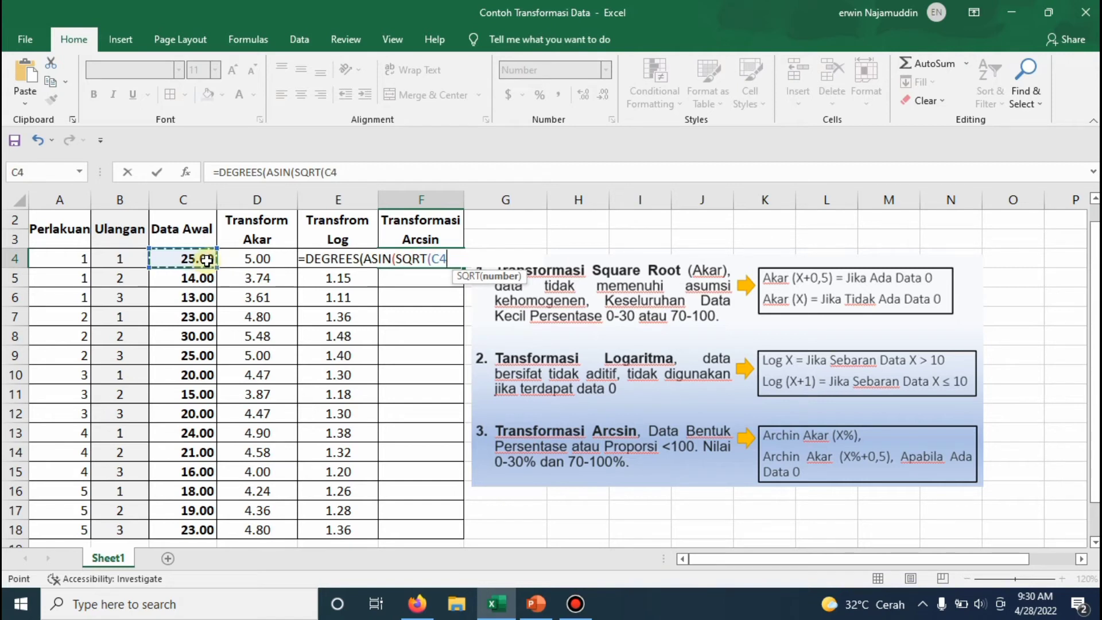
type("/100")
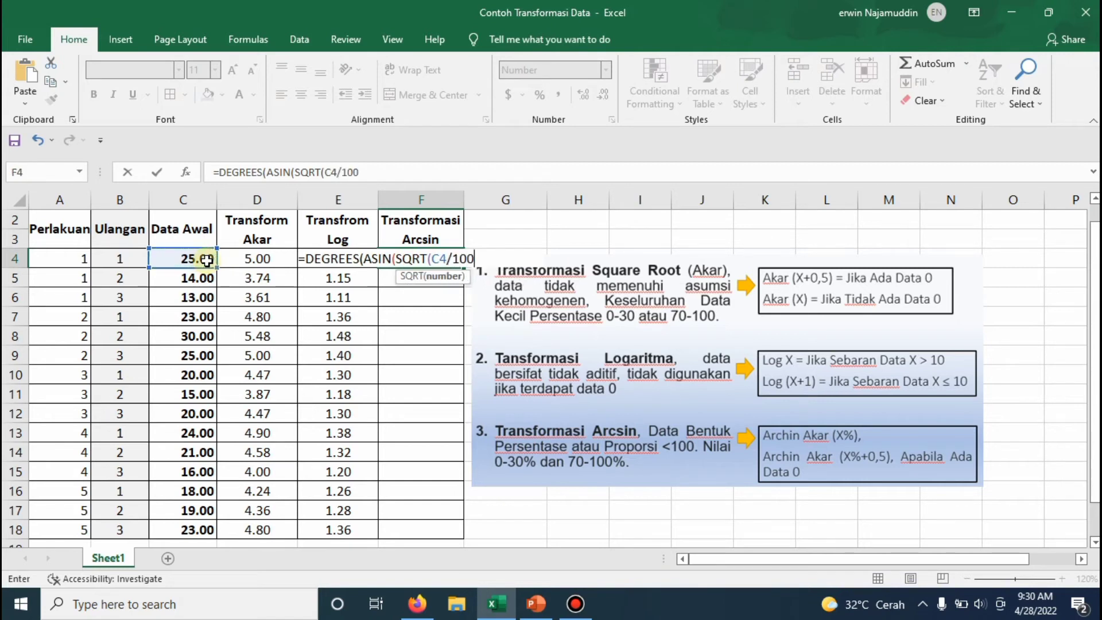
type(")))")
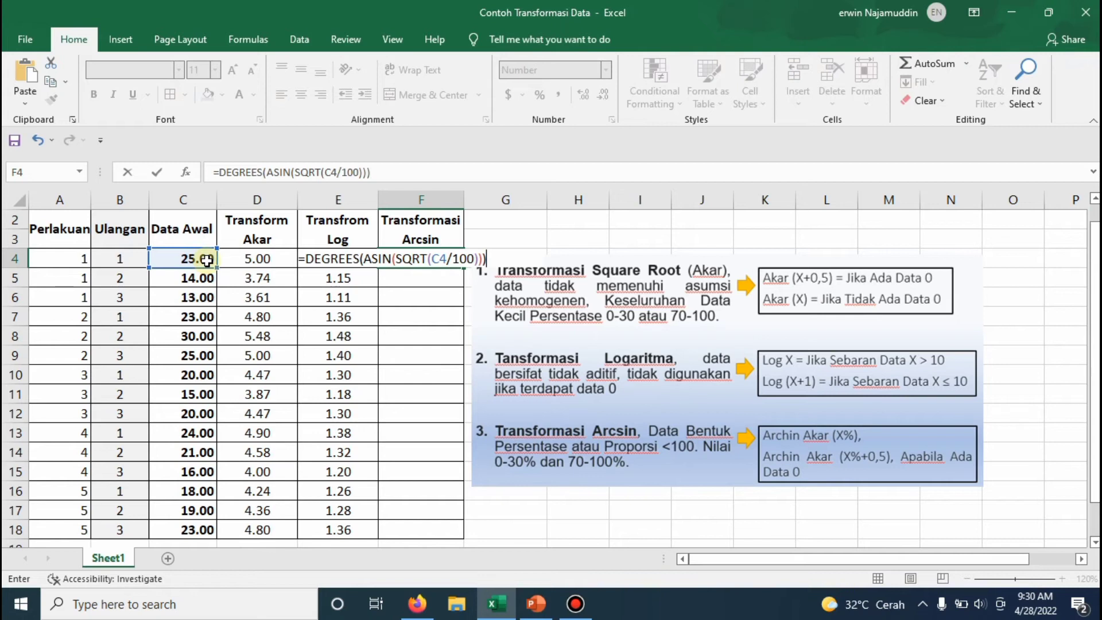
key("Return")
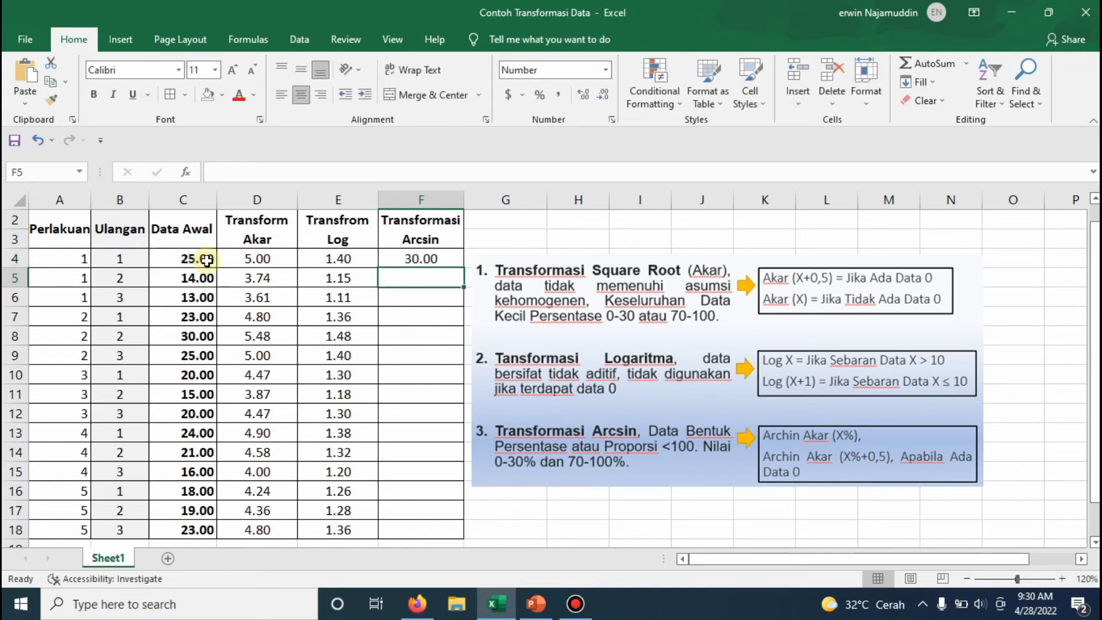
left_click(437, 253)
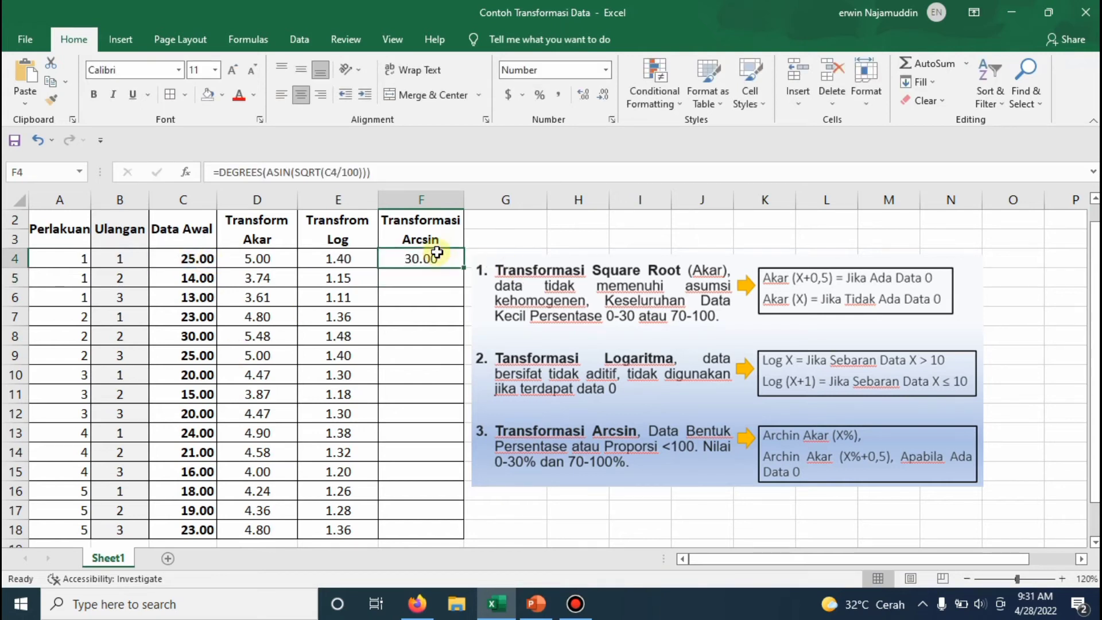
left_click_drag(463, 268, 459, 534)
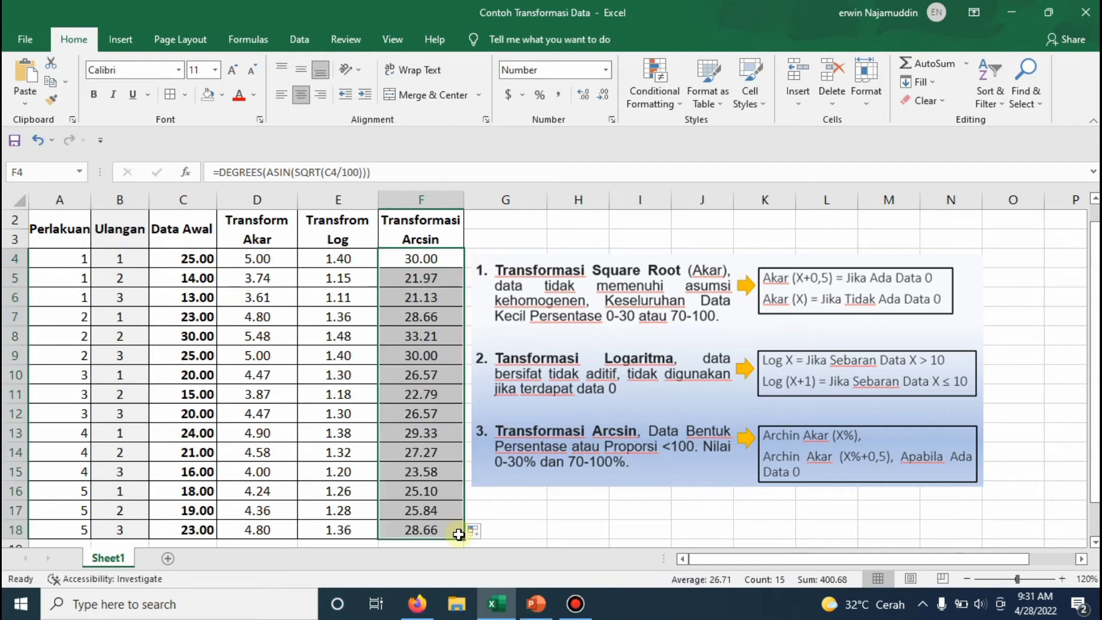
- Review the square root, log and arcsine transformed values across D4:F18
left_click(453, 313)
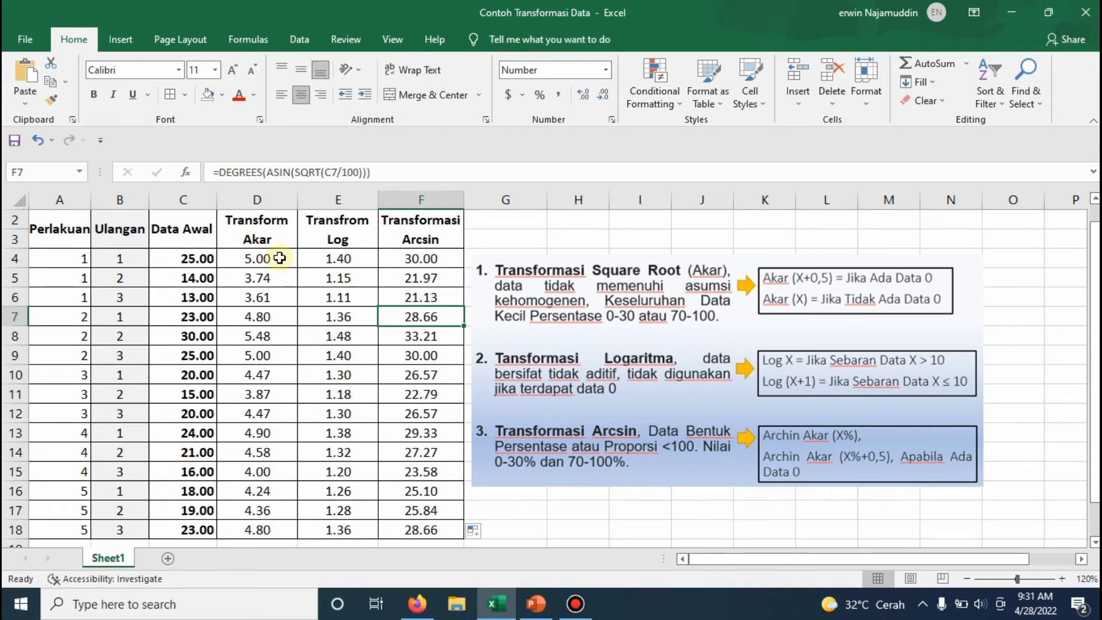
left_click_drag(254, 259, 416, 524)
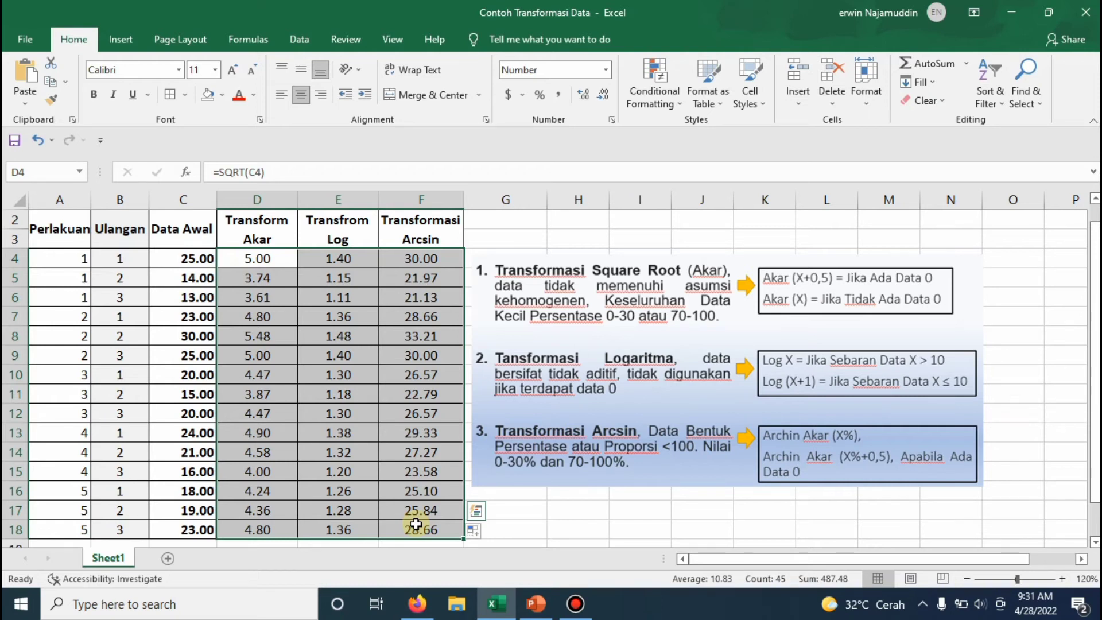
left_click(527, 536)
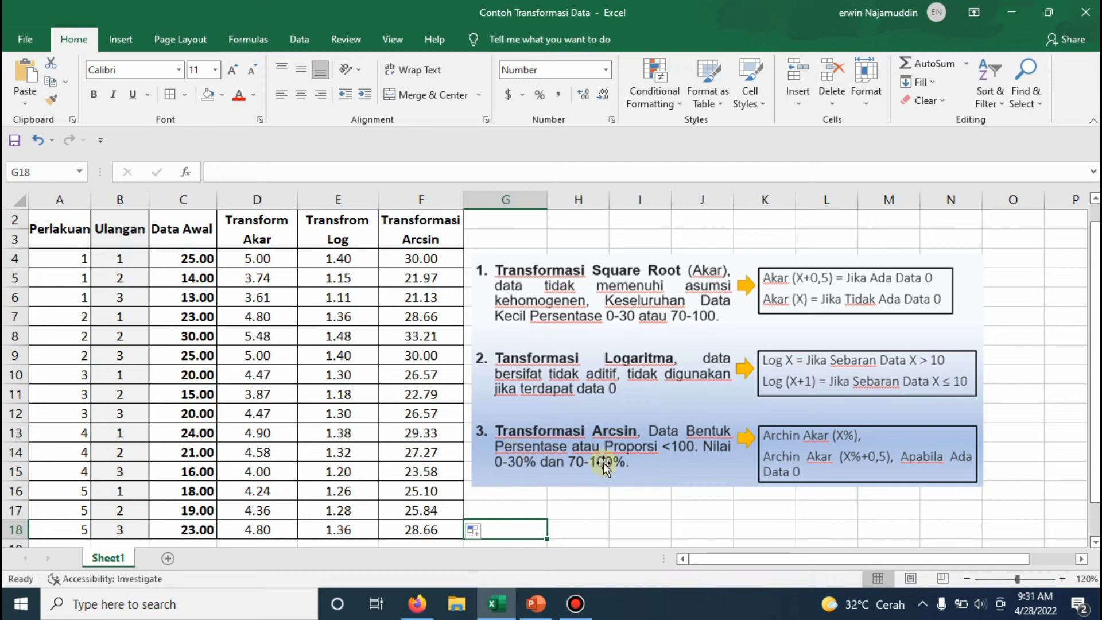
- Minimize the workbook and launch IBM SPSS Statistics 25 from the desktop
left_click(1012, 13)
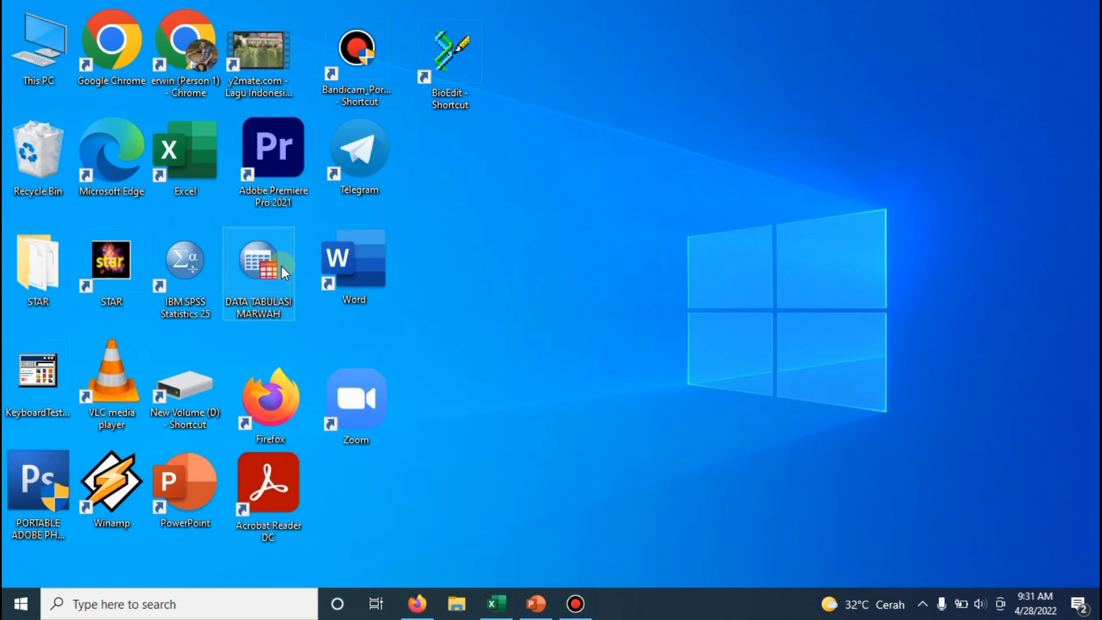
double_click(194, 272)
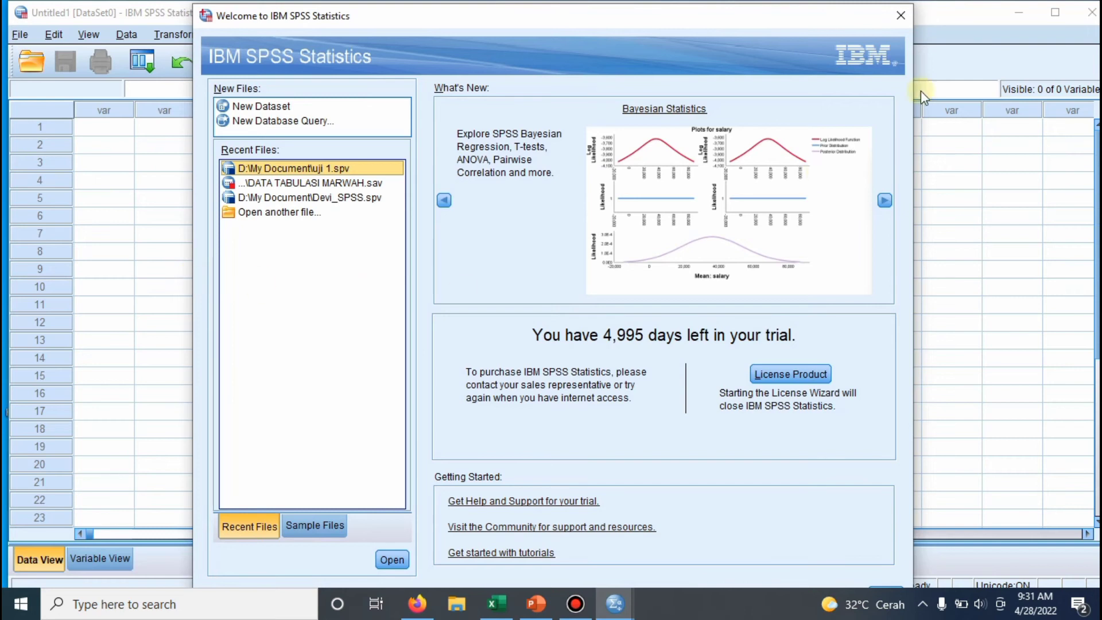
- Define the first variable of the new dataset with the name Perlakuan
left_click(116, 558)
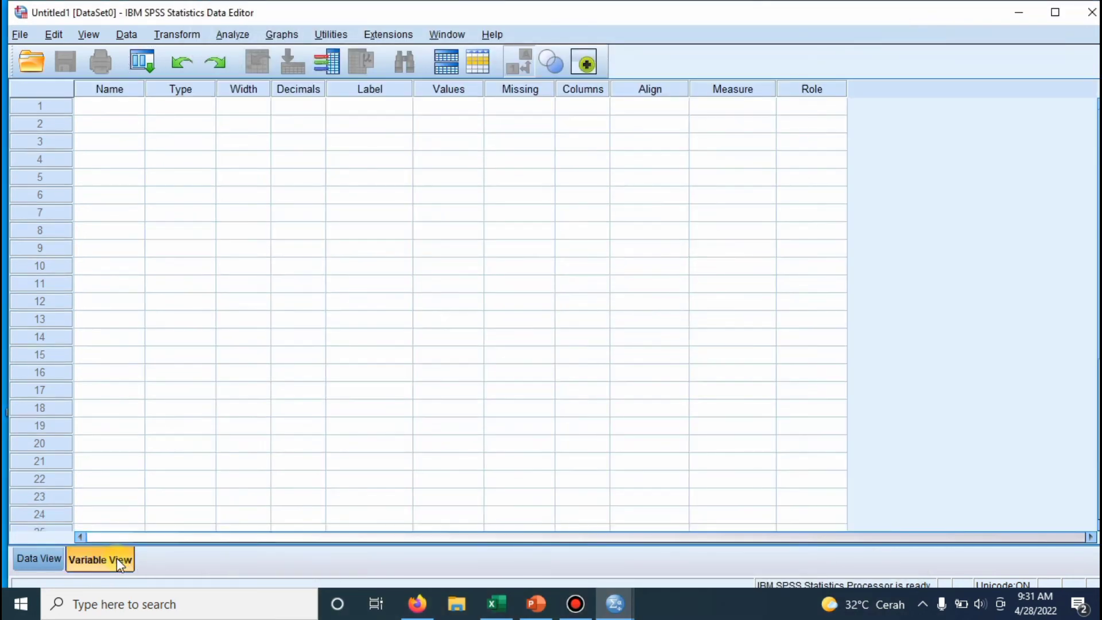
left_click(123, 109)
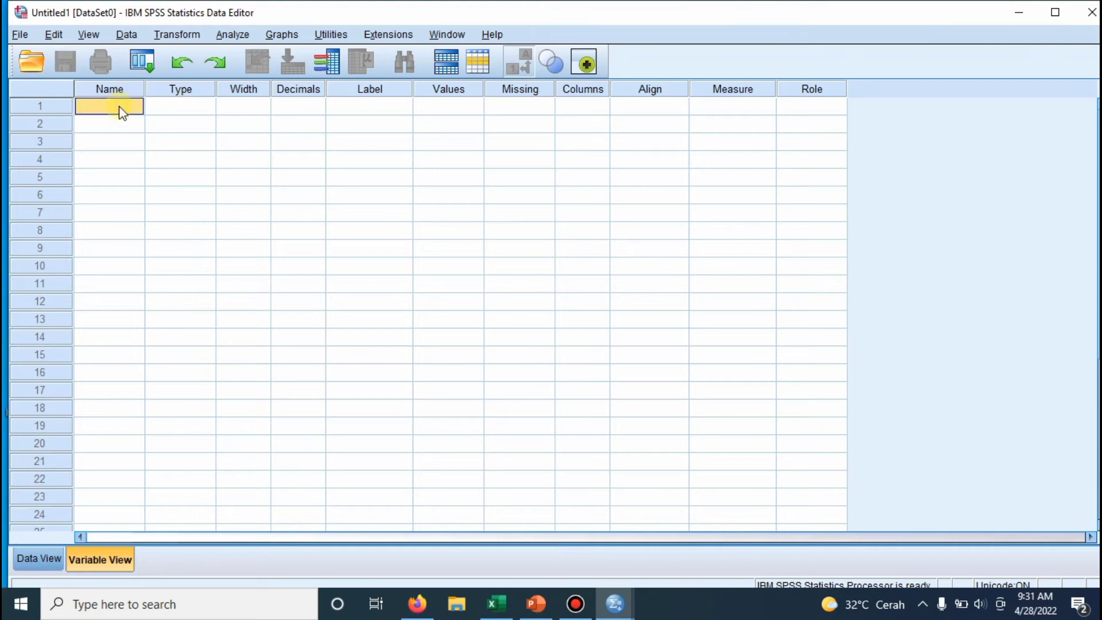
type("p")
key("BackSpace")
type("Perlz")
type("az")
type("kuan")
- Add two more variables below Perlakuan, named Ulangan and Hasil
left_click(104, 125)
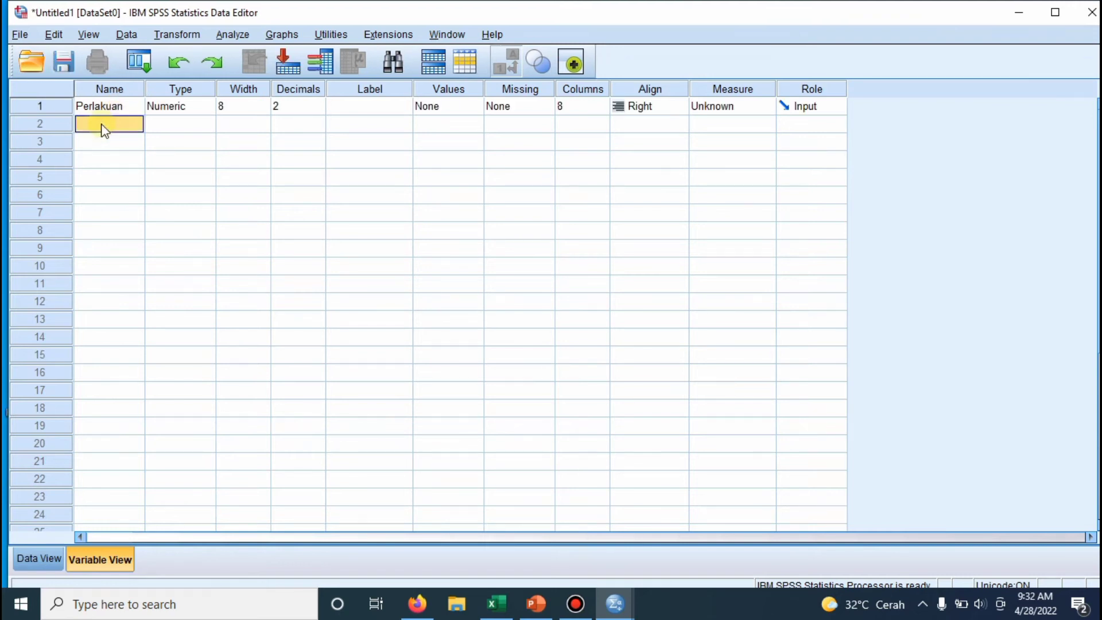
type("Ulangan")
left_click(96, 140)
type("Ha")
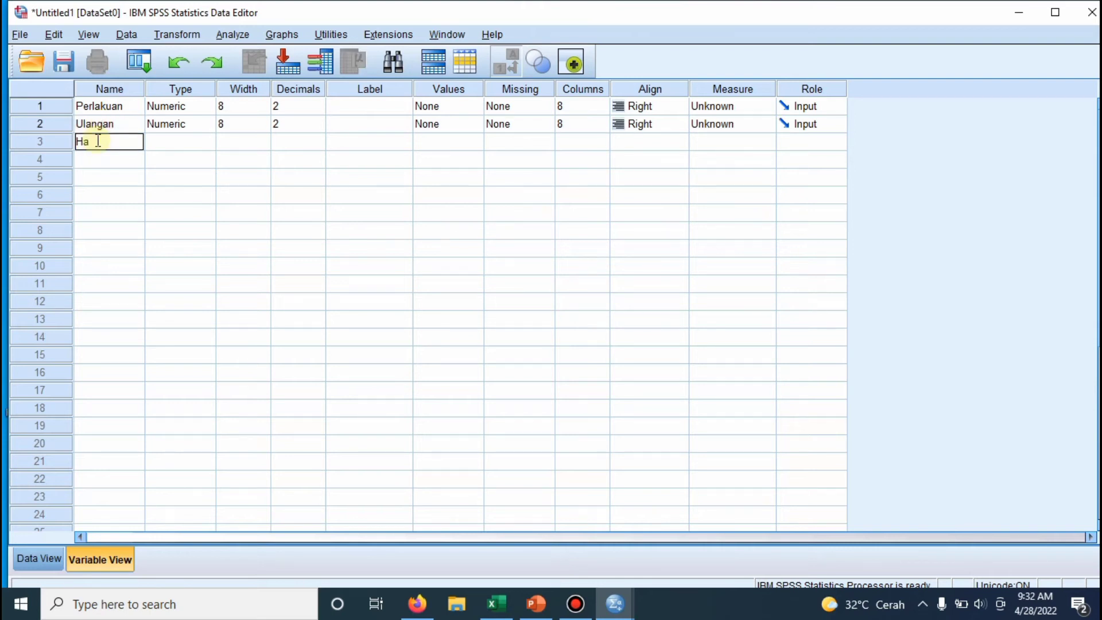
type("sil")
key("Return")
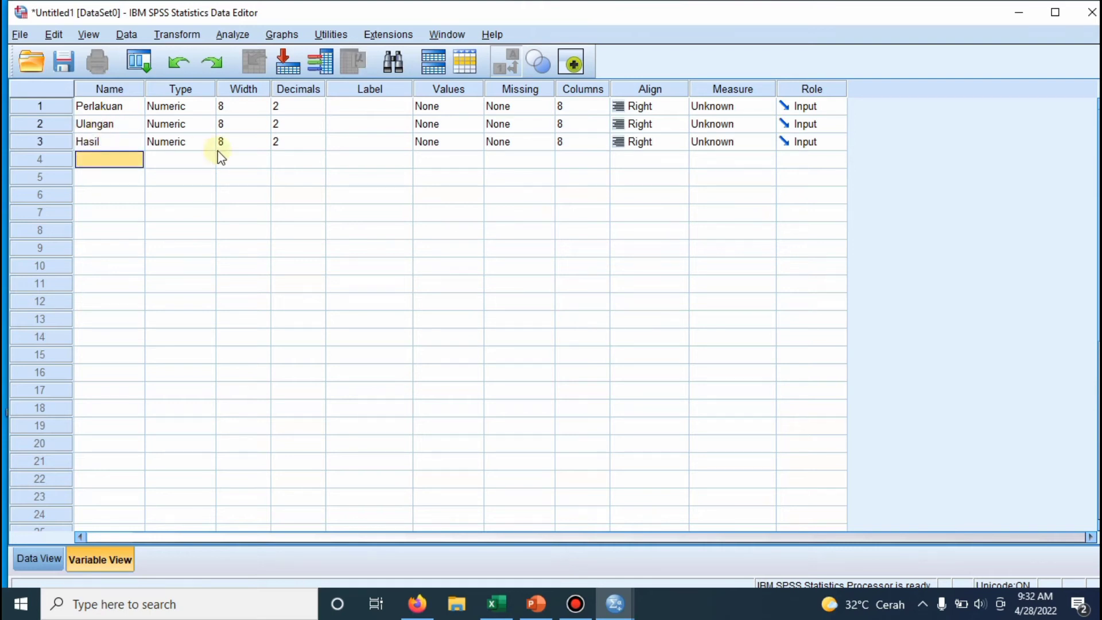
- Show the empty data grid, then switch to the Excel workbook and examine the Perlakuan, Ulangan and Data Awal column headings
left_click(29, 558)
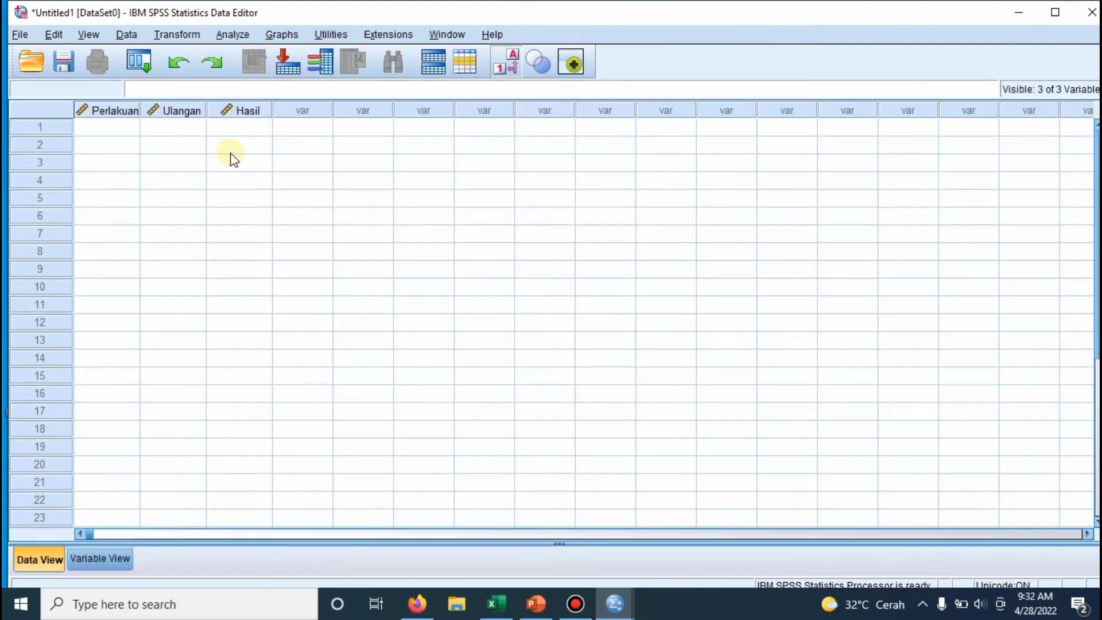
key("alt+Tab")
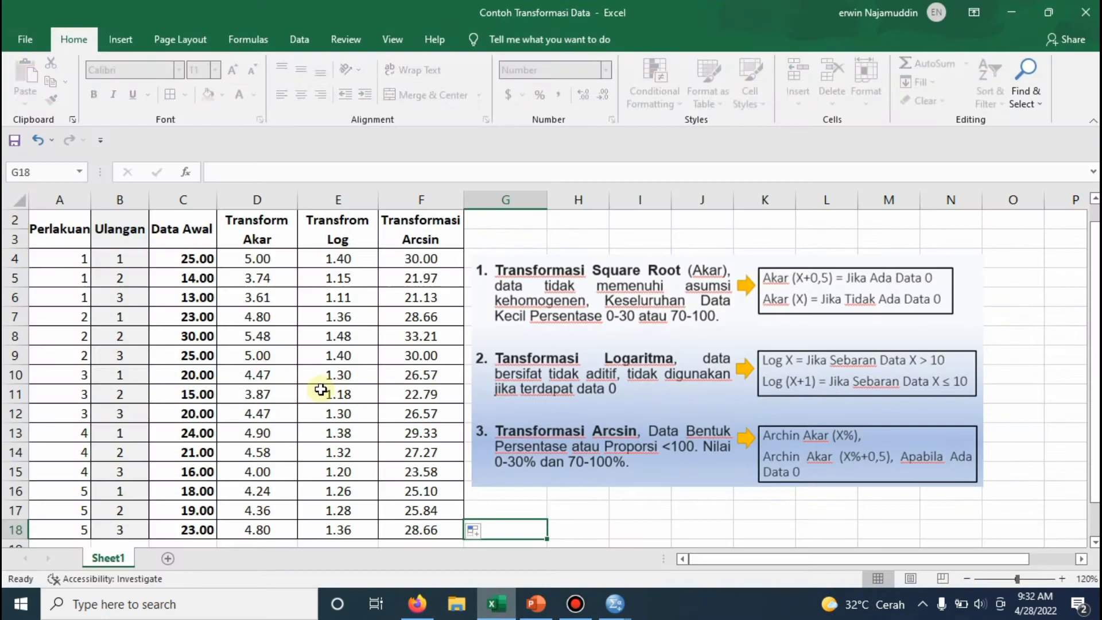
left_click_drag(64, 229, 148, 307)
left_click(129, 229)
left_click(173, 231)
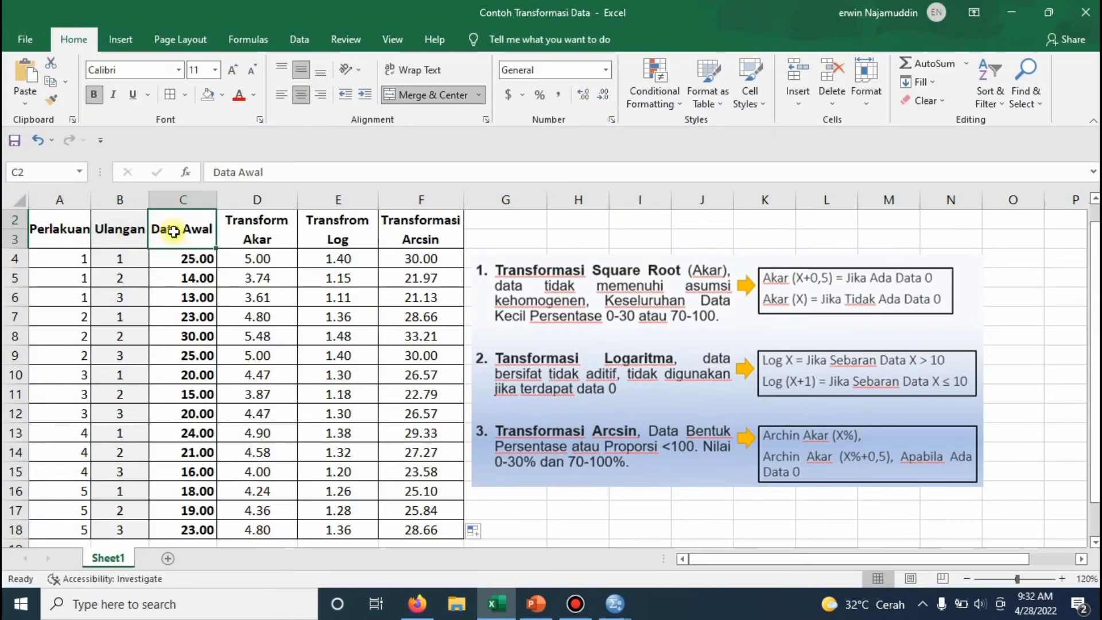
left_click(74, 232)
left_click(116, 228)
left_click(175, 236)
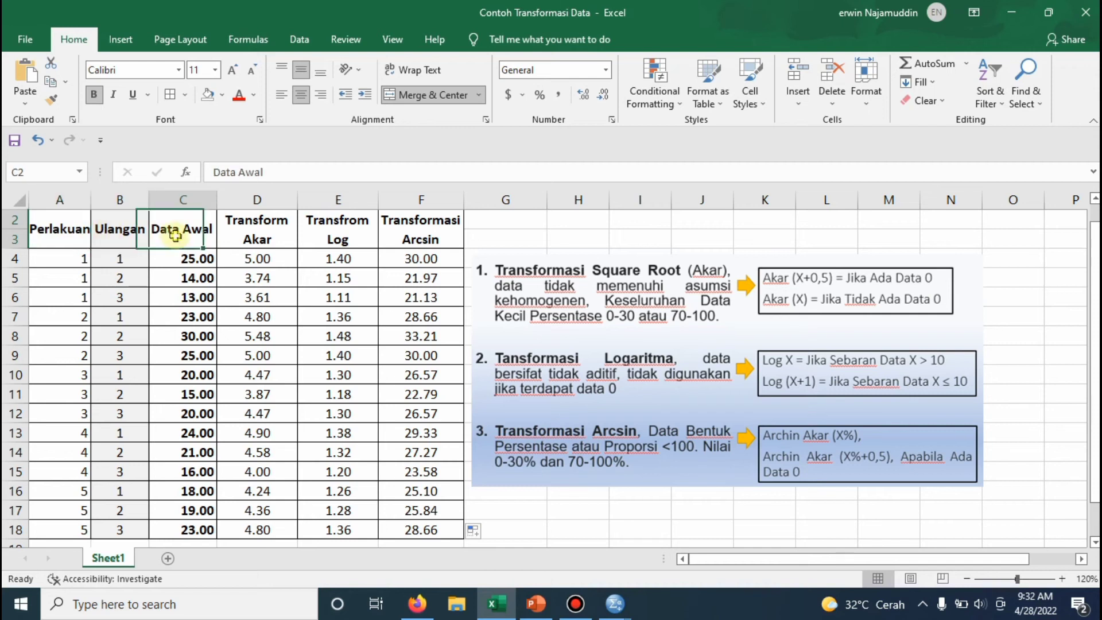
- Copy the treatment, replicate and initial data values in A4:C18 of the worksheet
left_click_drag(66, 255, 182, 435)
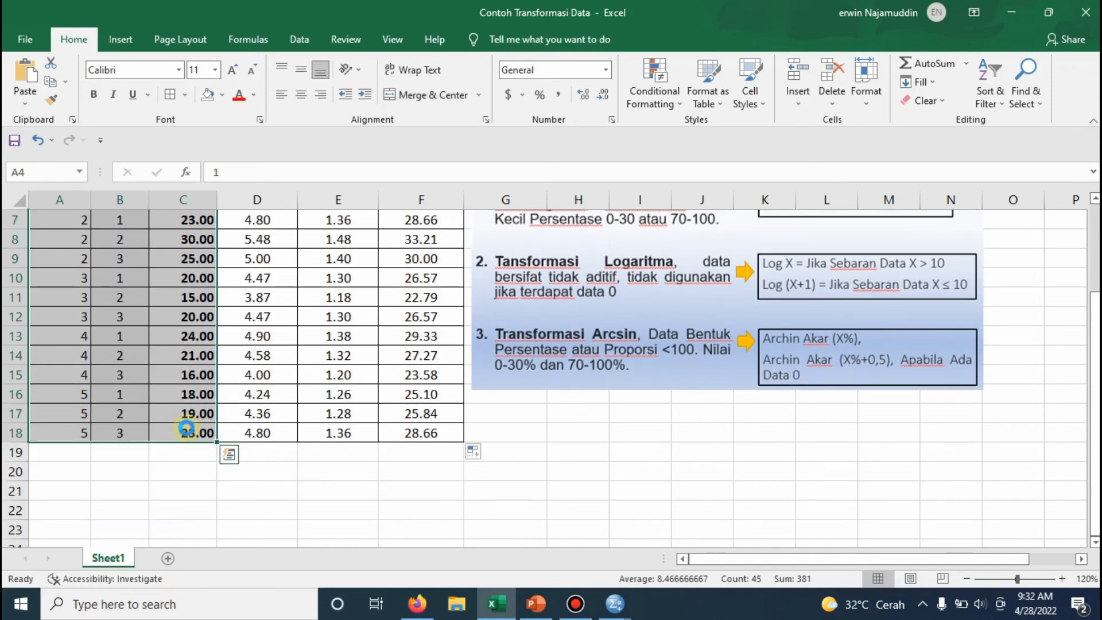
key("ctrl+c")
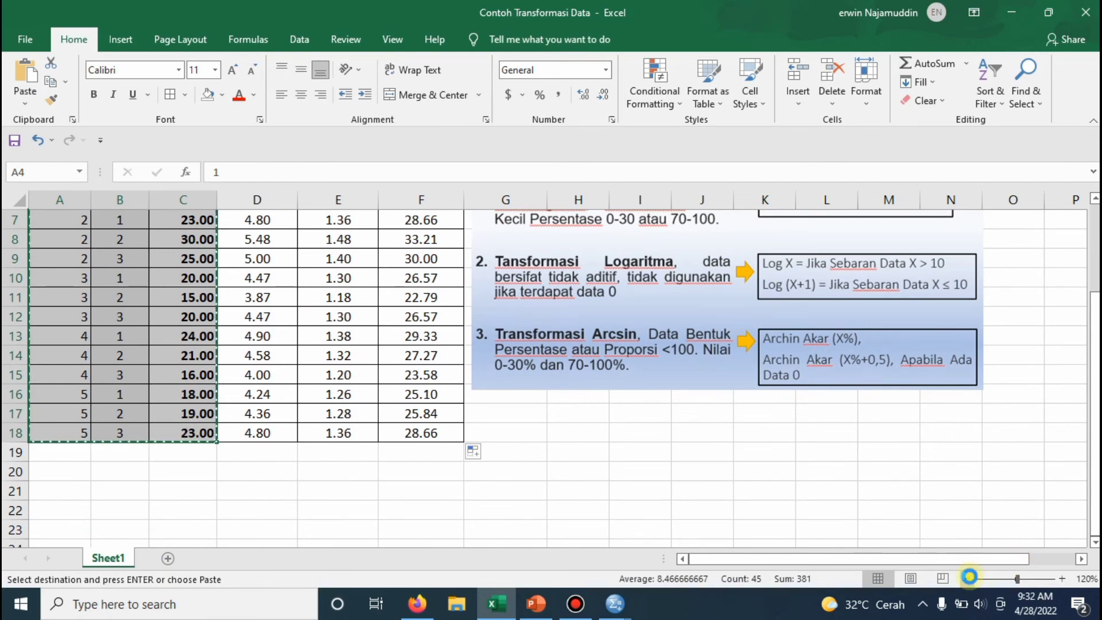
left_click(969, 577)
- Switch to the SPSS Data Editor and paste the copied values into Perlakuan, Ulangan and Hasil starting at case 1
left_click(614, 600)
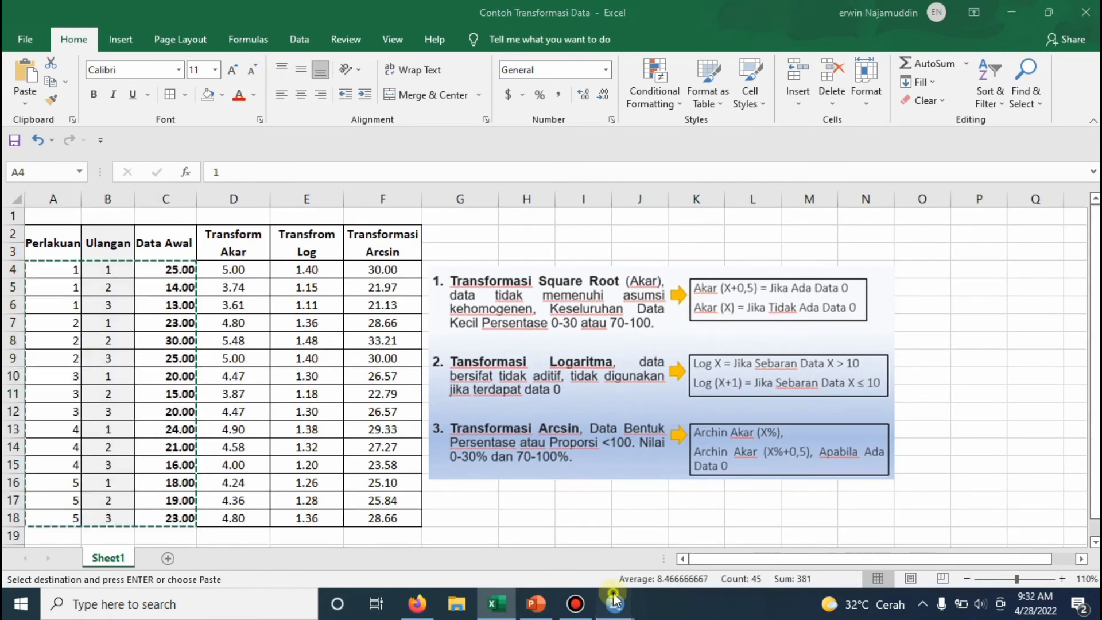
left_click(585, 531)
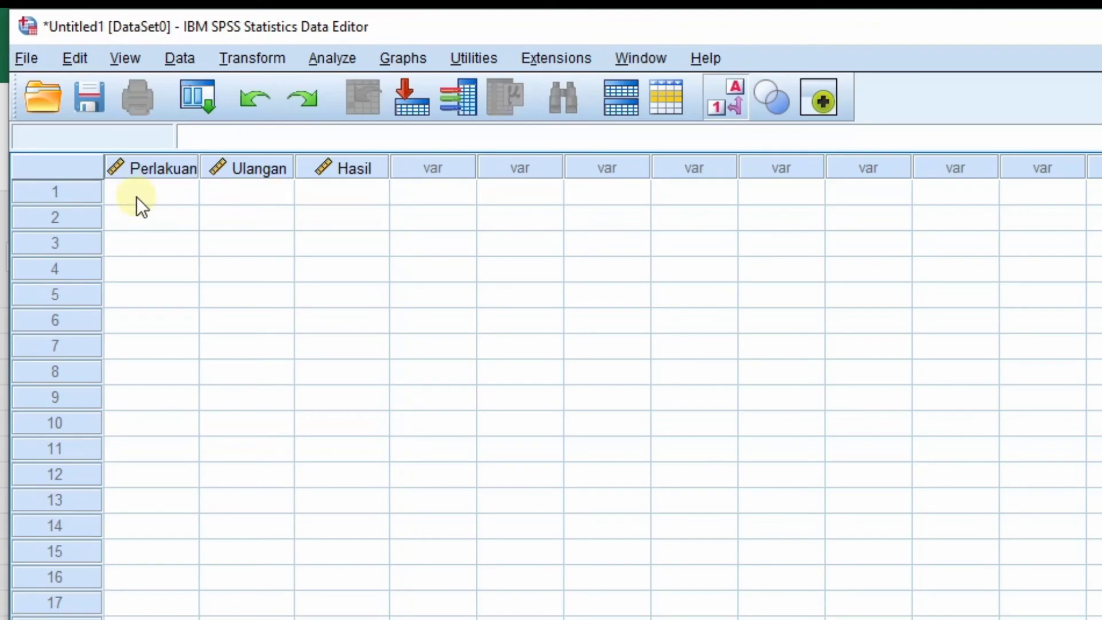
left_click(96, 131)
left_click(179, 131)
left_click(251, 129)
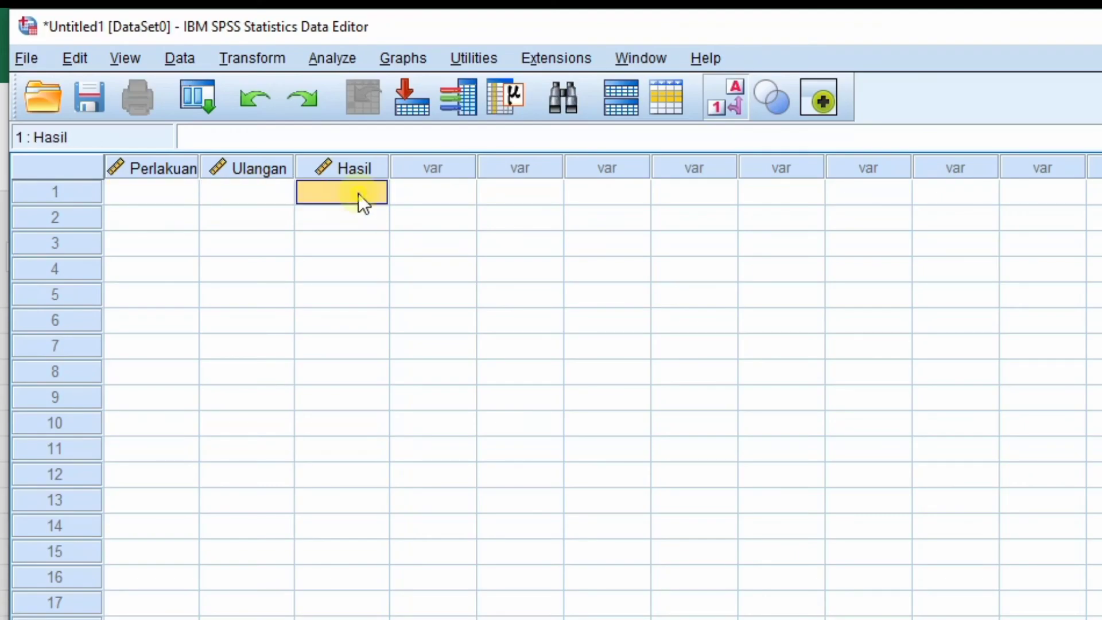
left_click(173, 190)
key("ctrl+v")
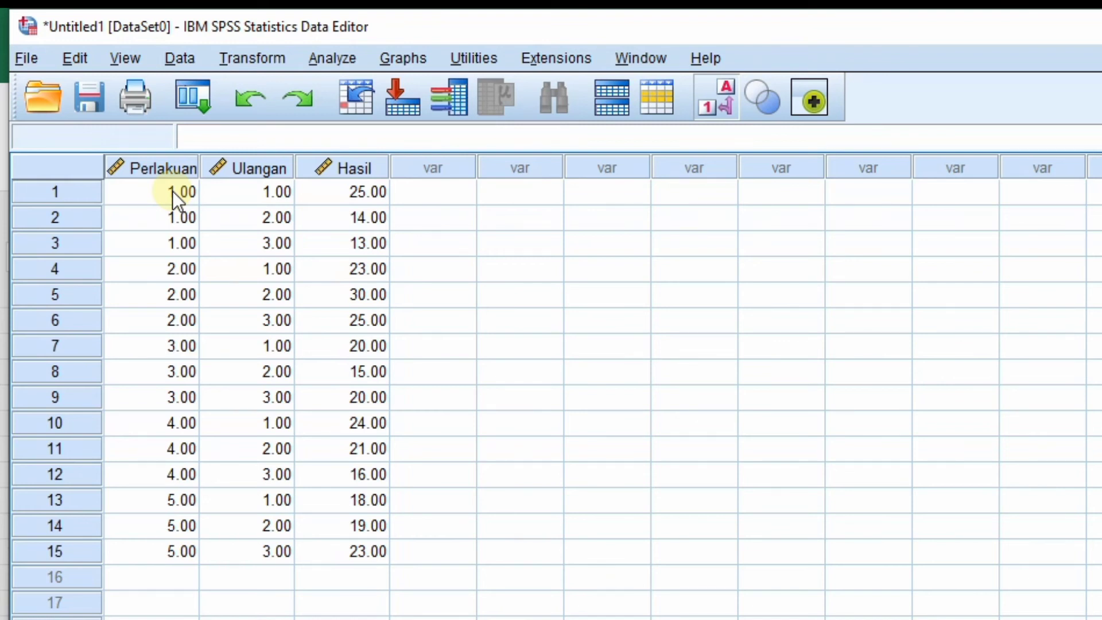
- Open Compute Variable and name the target variable Akar
left_click(351, 172)
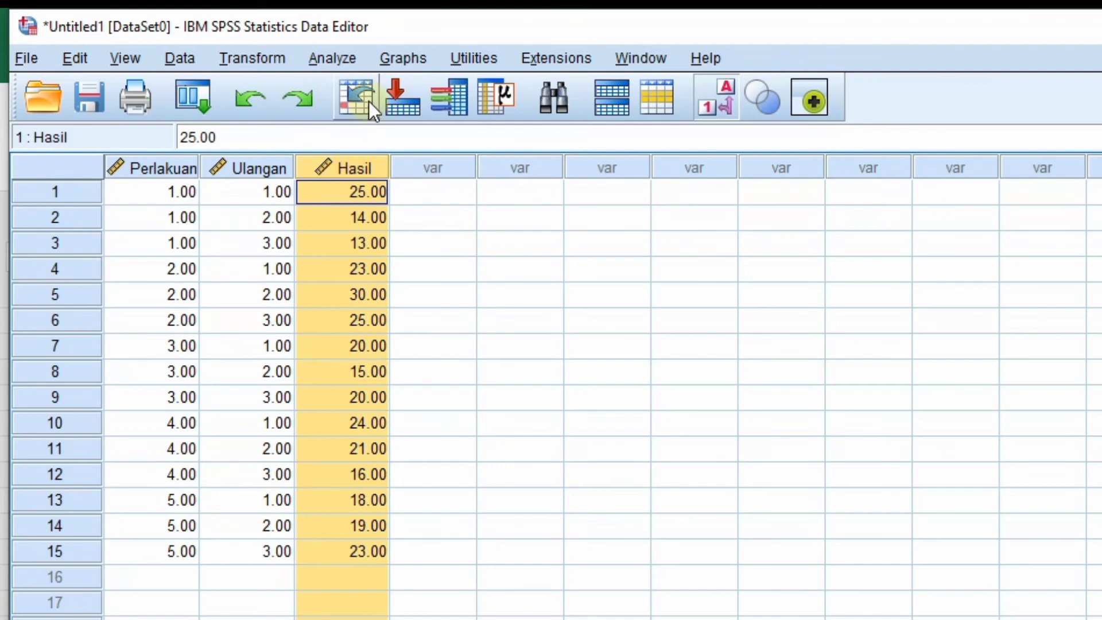
left_click(266, 57)
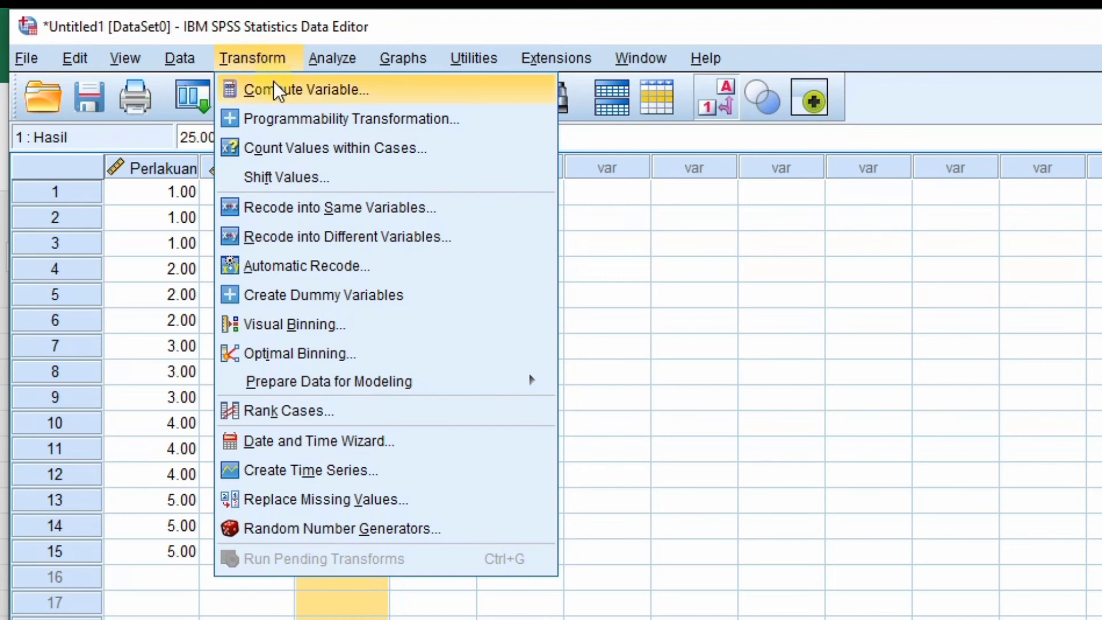
left_click(274, 85)
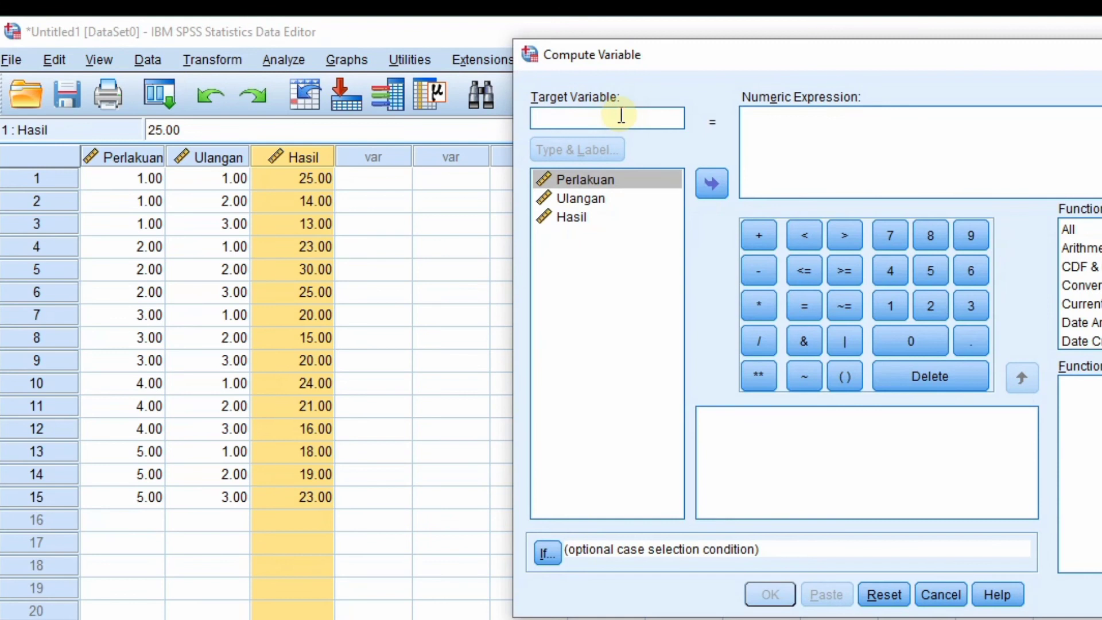
type("Akar")
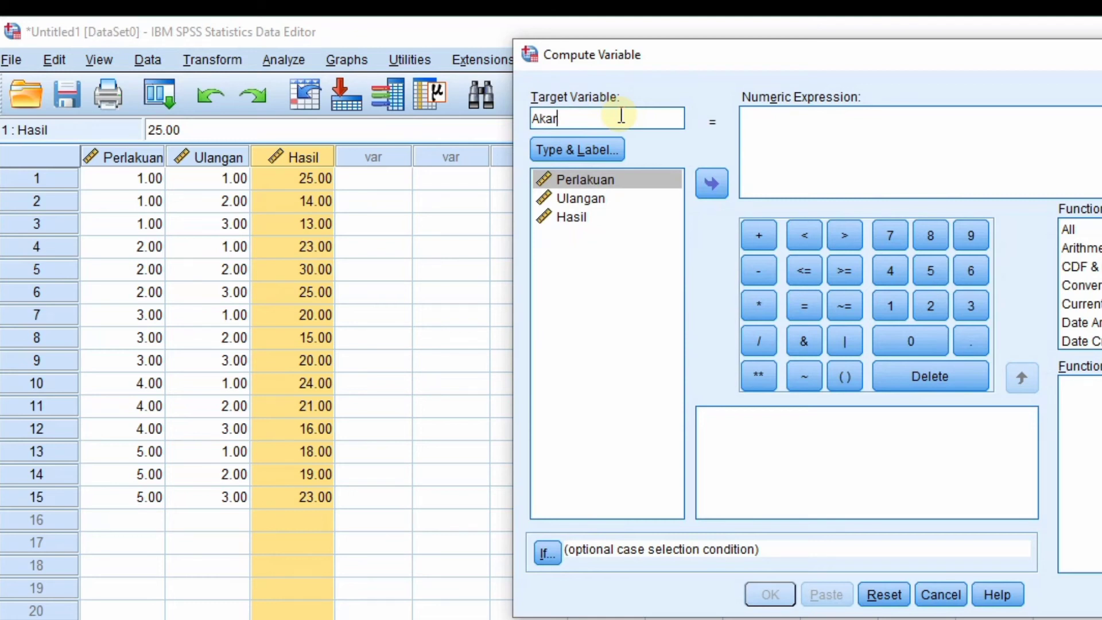
- Compute Akar with the numeric expression sqrt(Hasil) and return to the Data Editor to check the new column
left_click(772, 123)
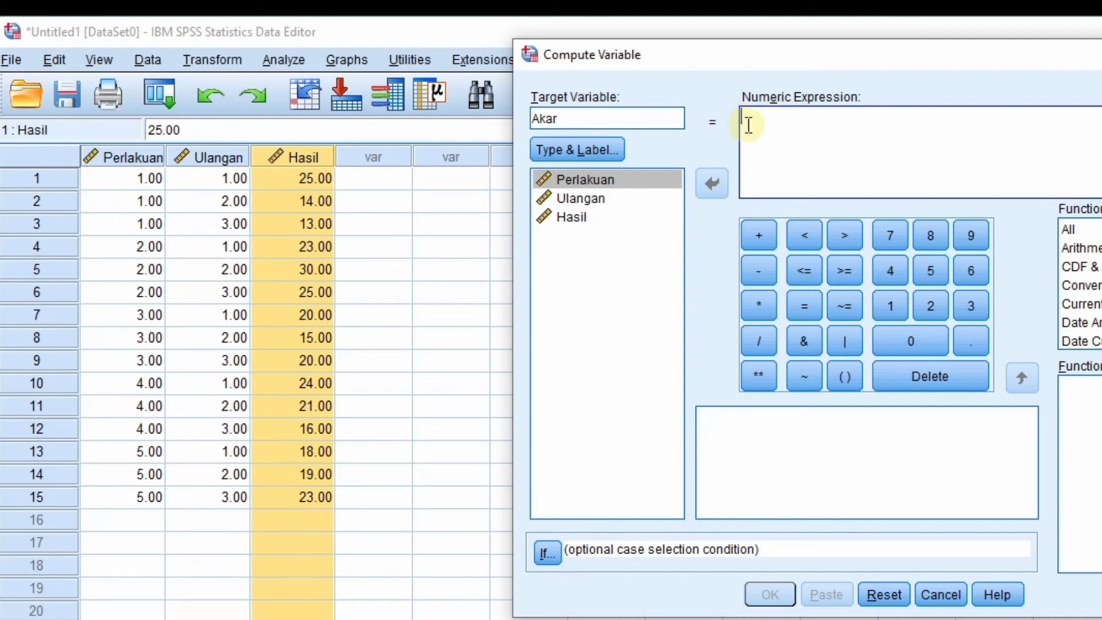
type("sqrt")
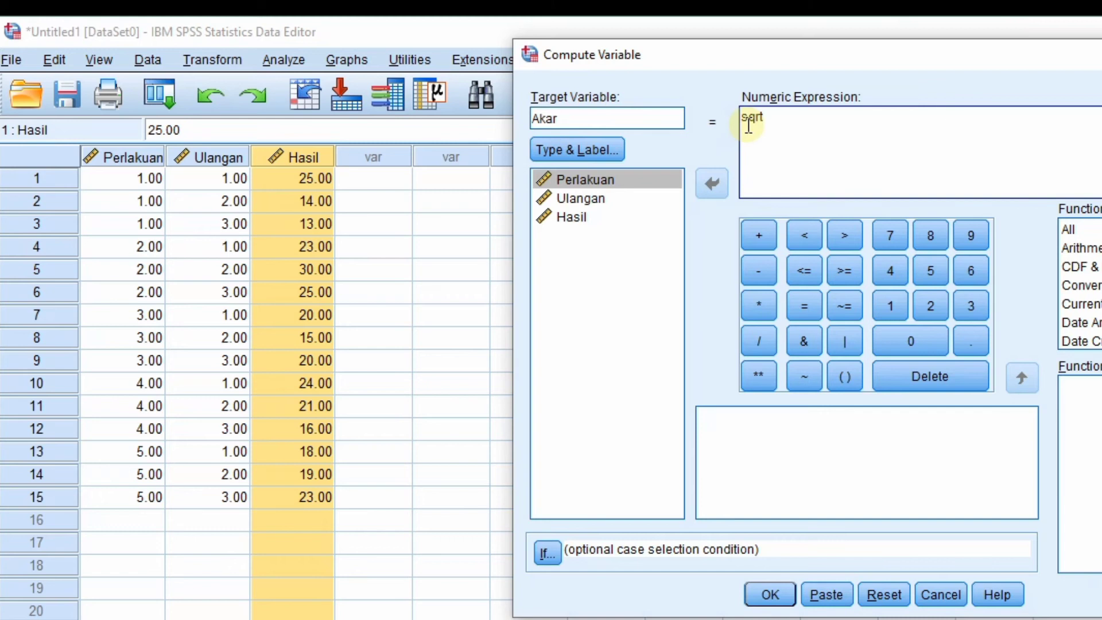
type("(")
left_click(577, 227)
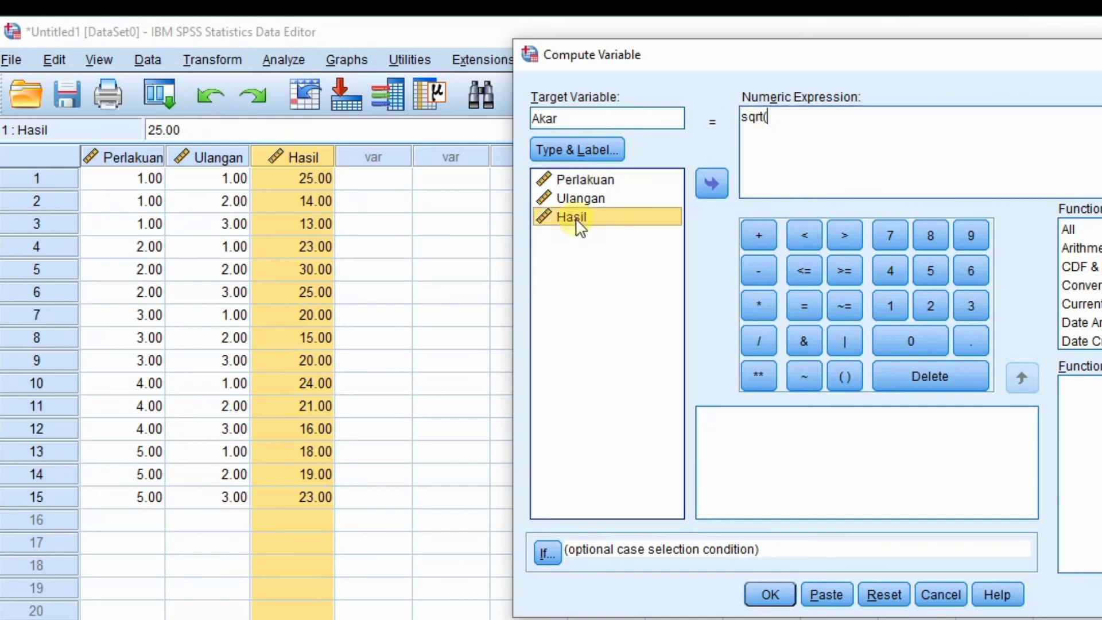
left_click(712, 183)
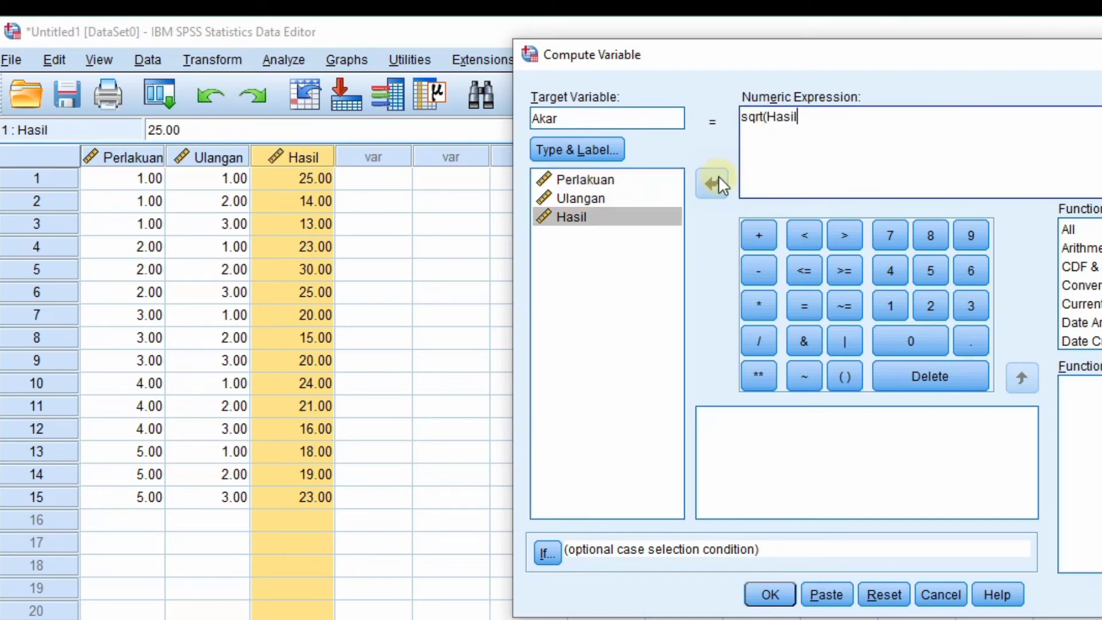
type(")")
left_click(756, 582)
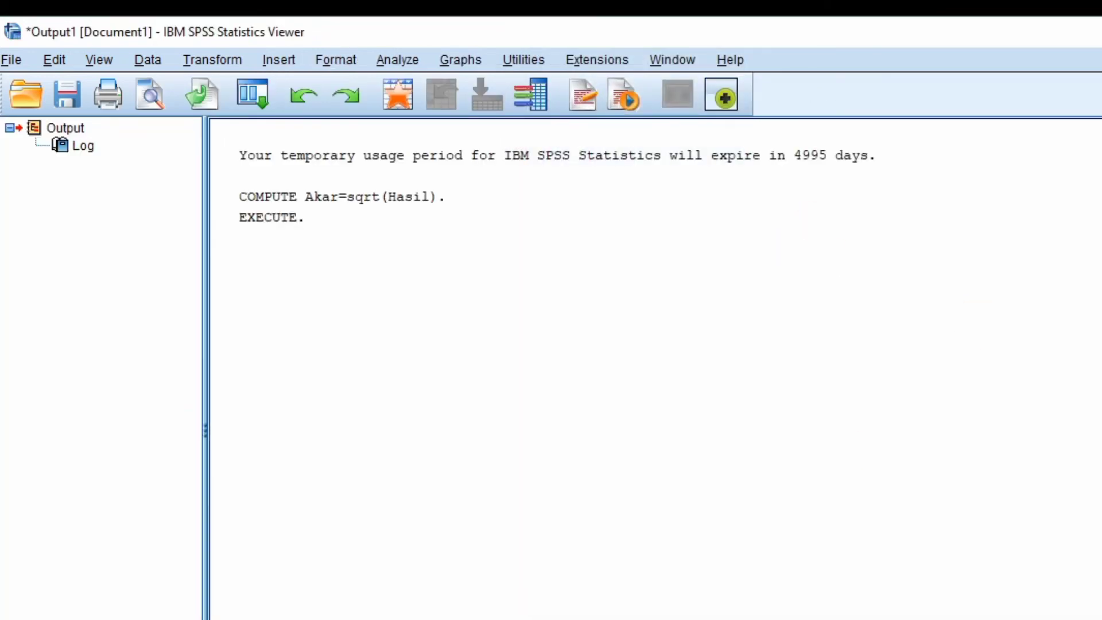
key("alt+Tab")
mouse_move(424, 179)
left_mouse_down()
mouse_move(442, 410)
mouse_move(423, 492)
mouse_move(415, 178)
left_mouse_up()
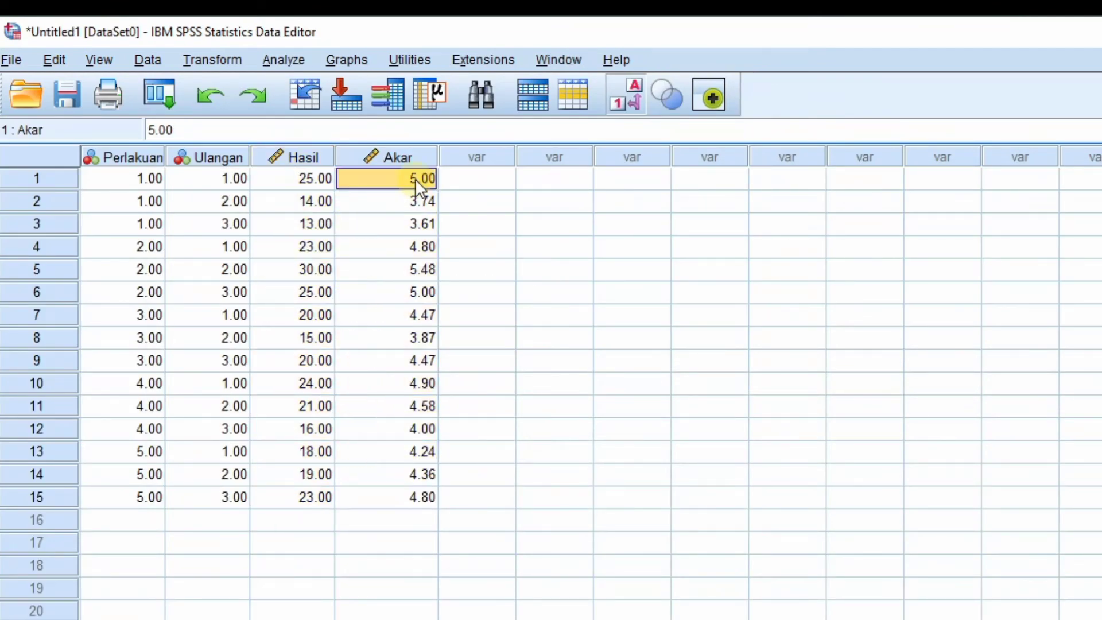
left_click(461, 181)
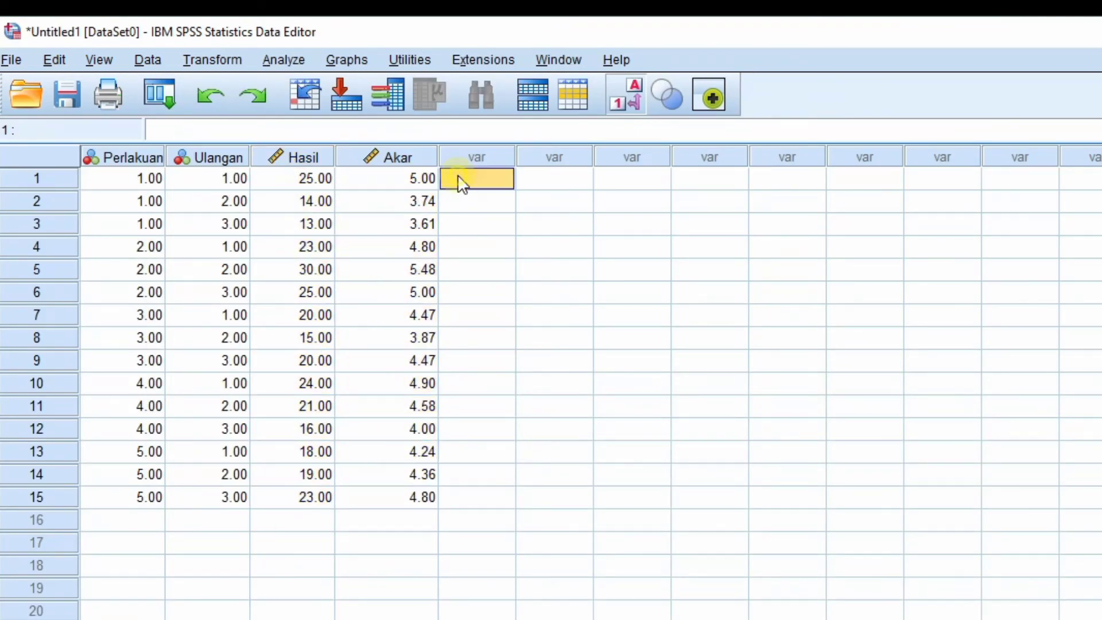
- Open Compute Variable again and replace the target variable name with Log10
left_click(291, 158)
left_click(226, 60)
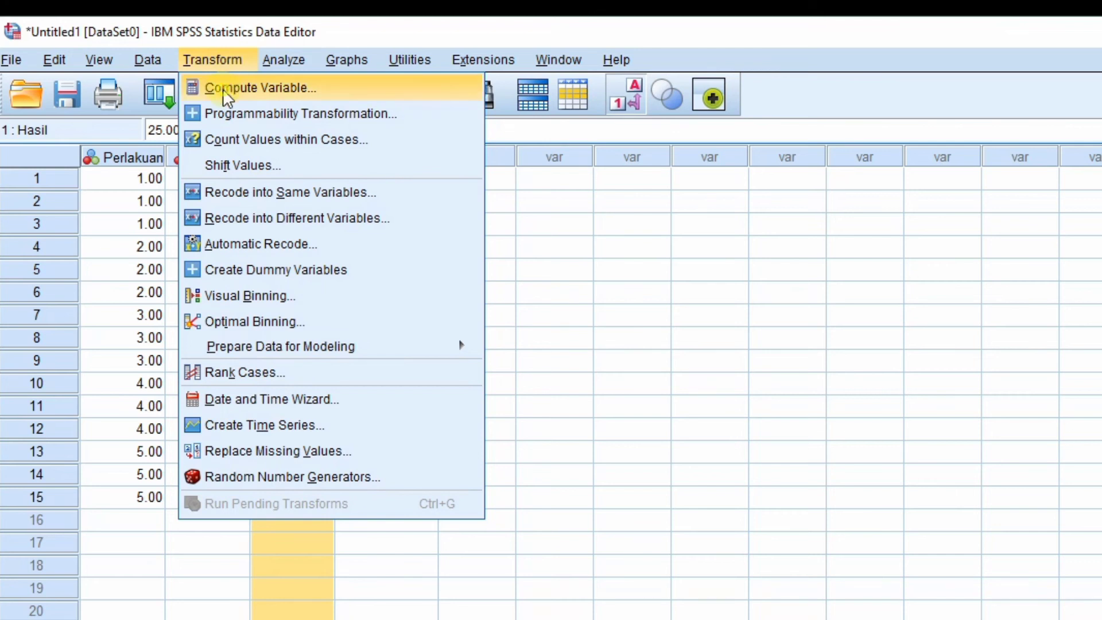
left_click(222, 88)
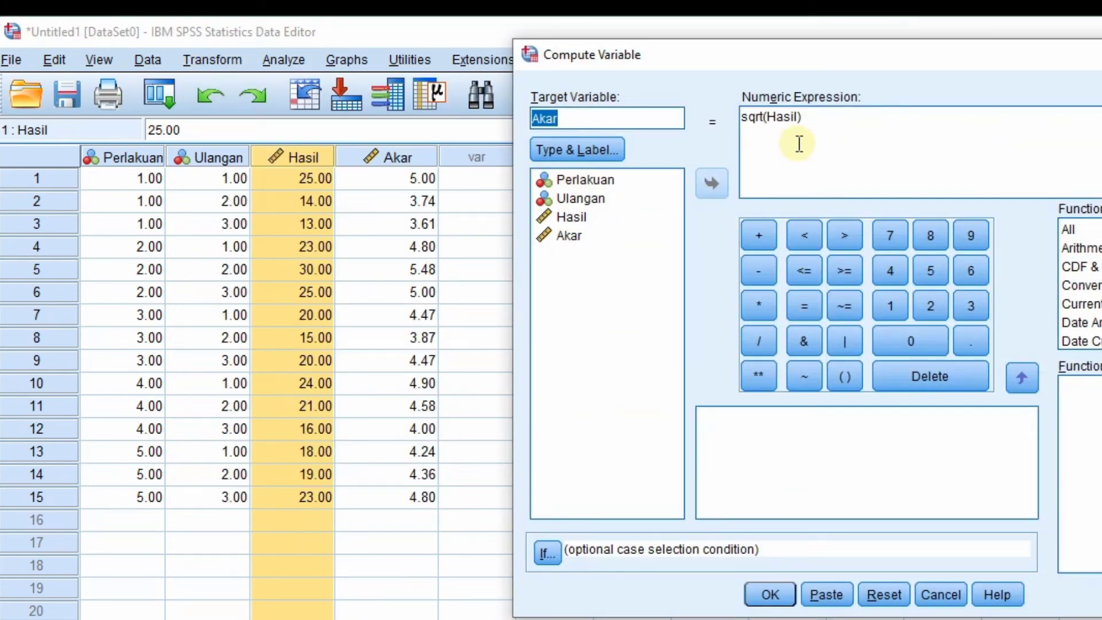
left_click(609, 119)
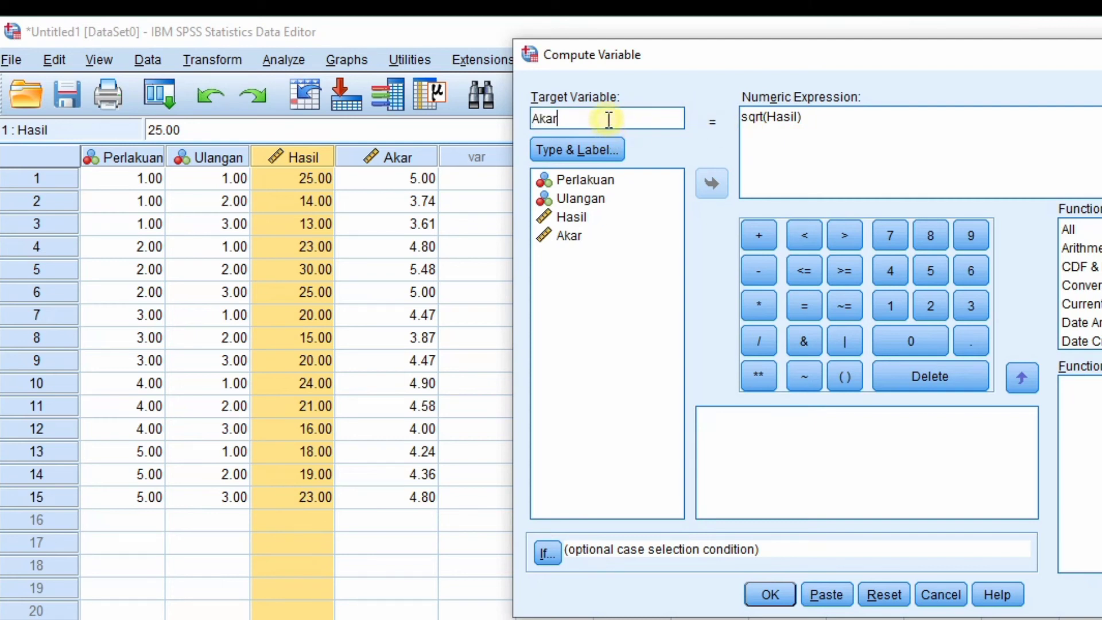
key("BackSpace")
key("BackSpace")
key("BackSpace")
key("BackSpace")
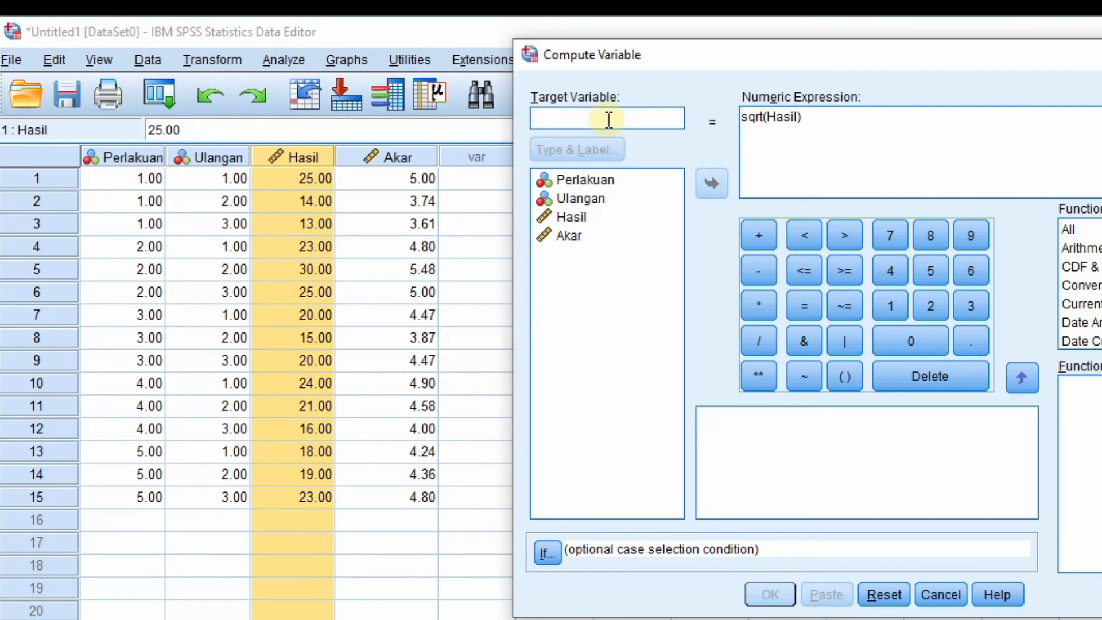
type("Log10")
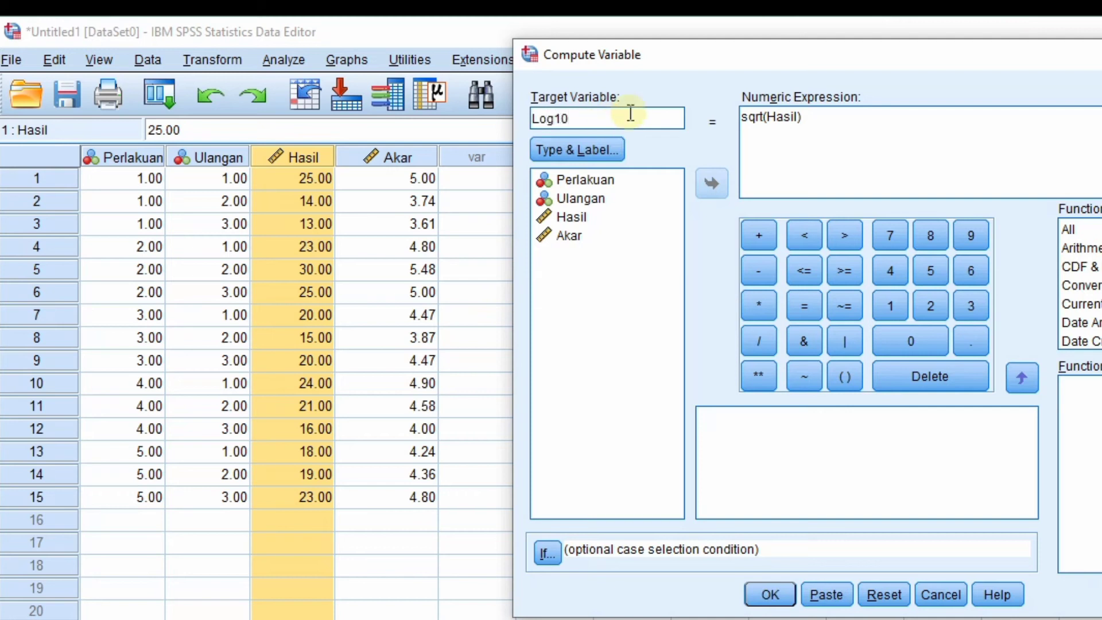
- Change the numeric expression to lg10(Hasil) and run the Log10 computation
left_click_drag(766, 118, 743, 118)
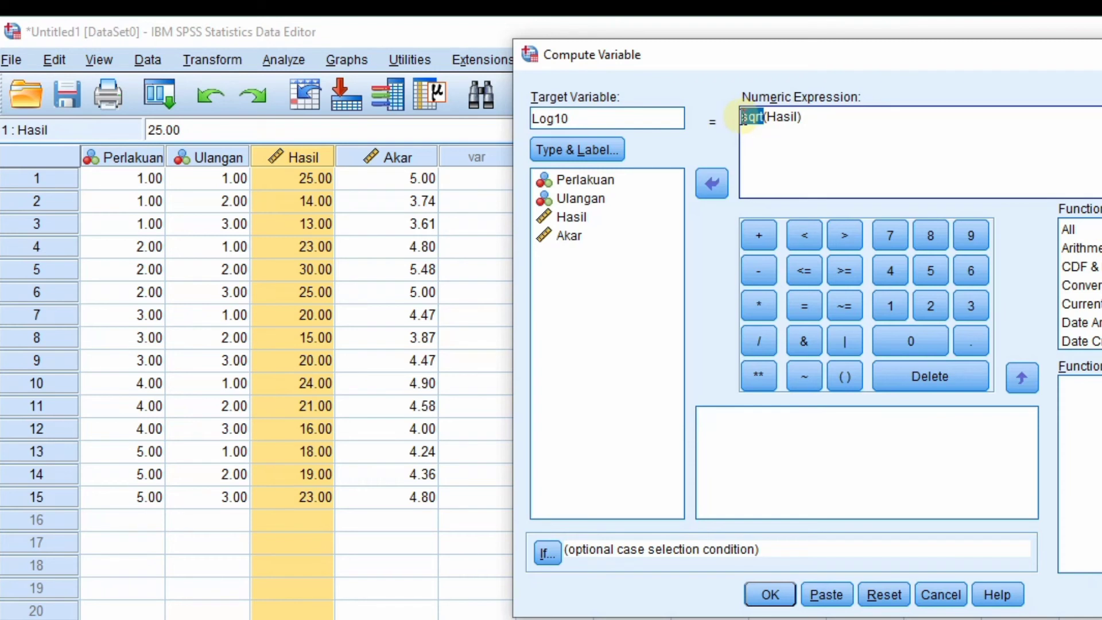
key("BackSpace")
type("lg")
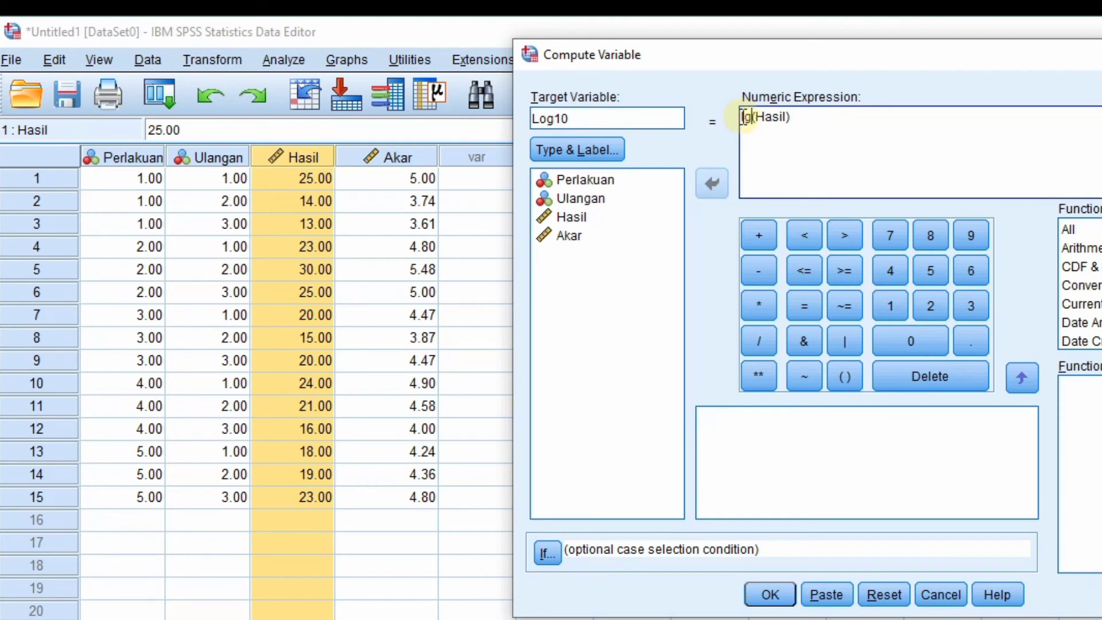
type("10")
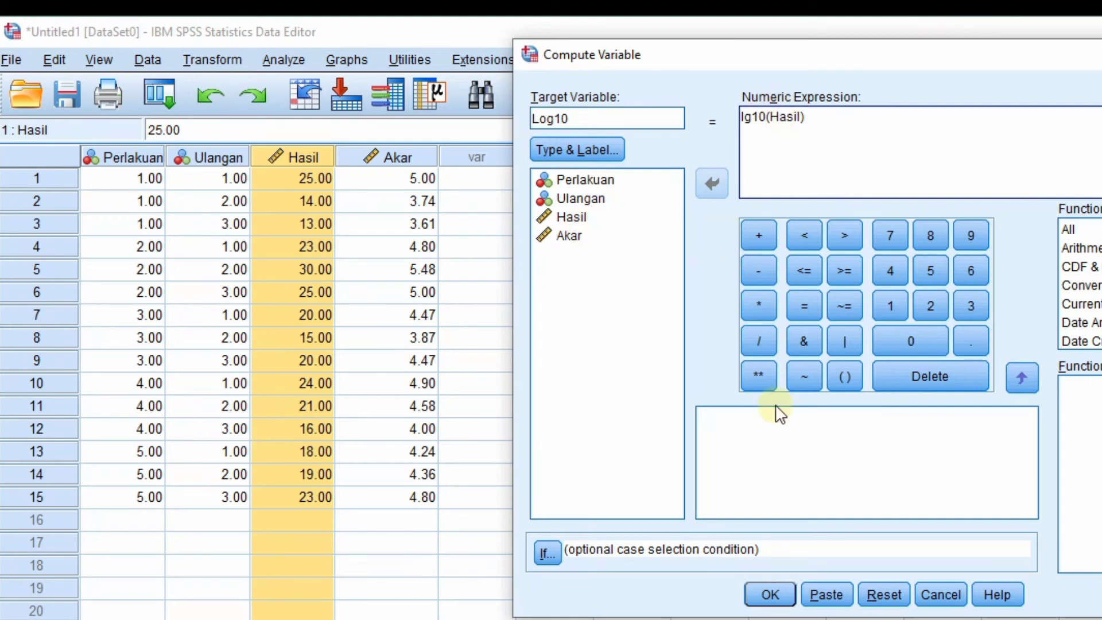
left_click(774, 594)
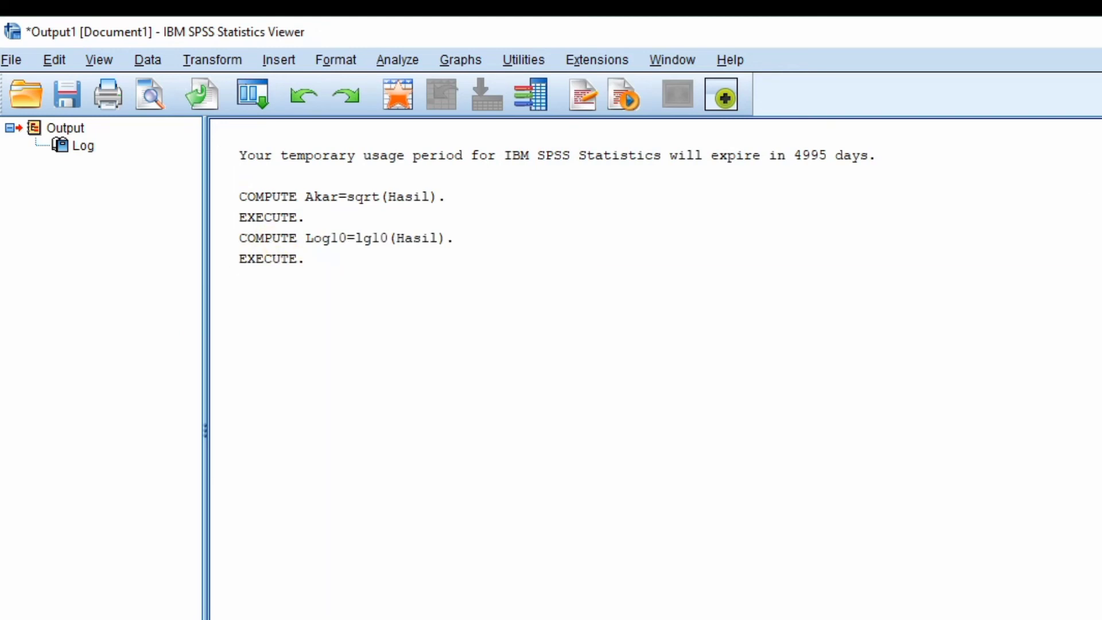
- Return to the Data Editor to check the computed Log10 values, and select the Hasil column again
key("alt+Tab")
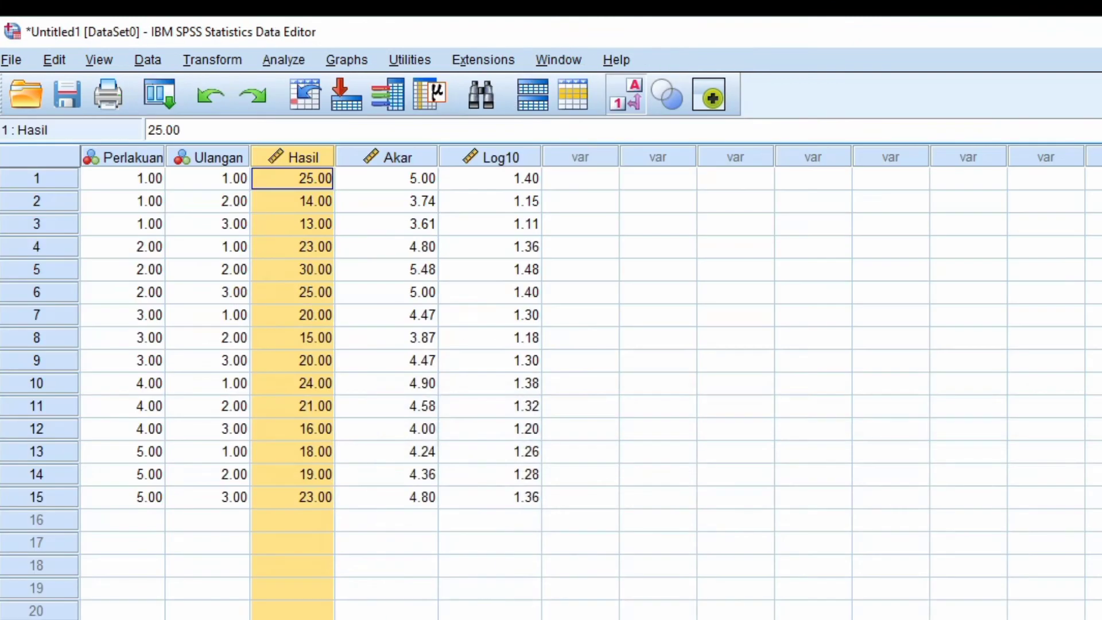
left_click_drag(505, 178, 513, 494)
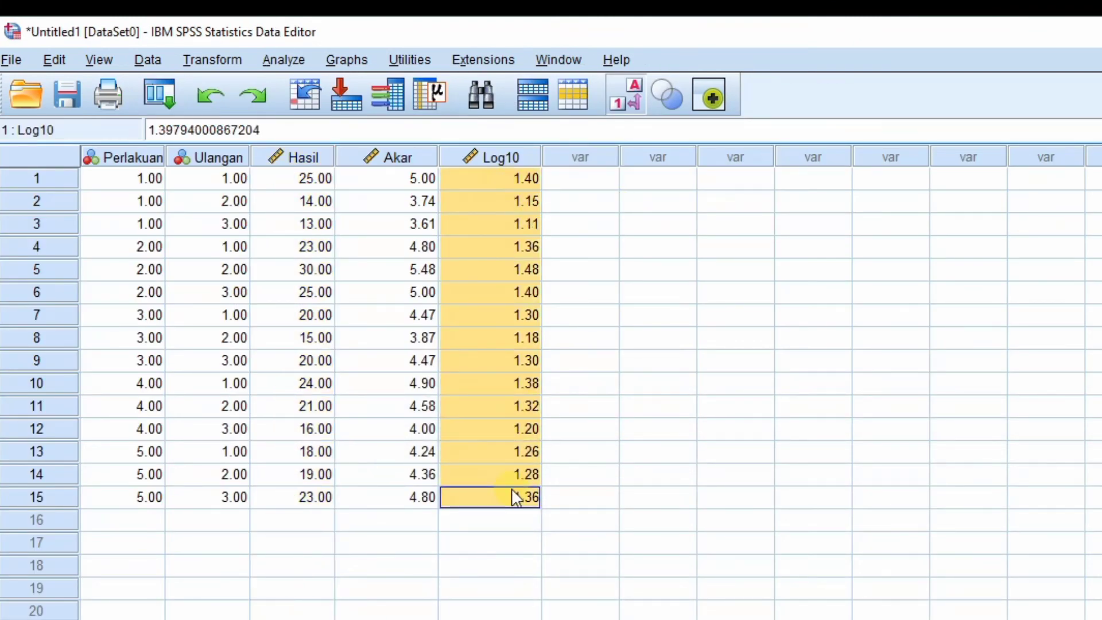
left_click(573, 178)
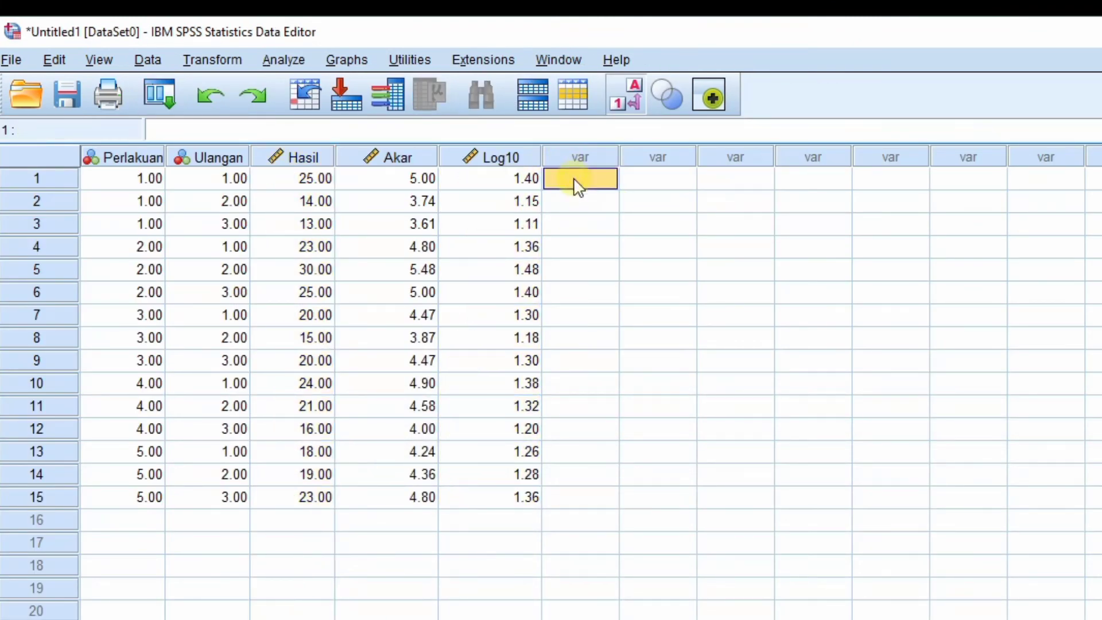
left_click(301, 157)
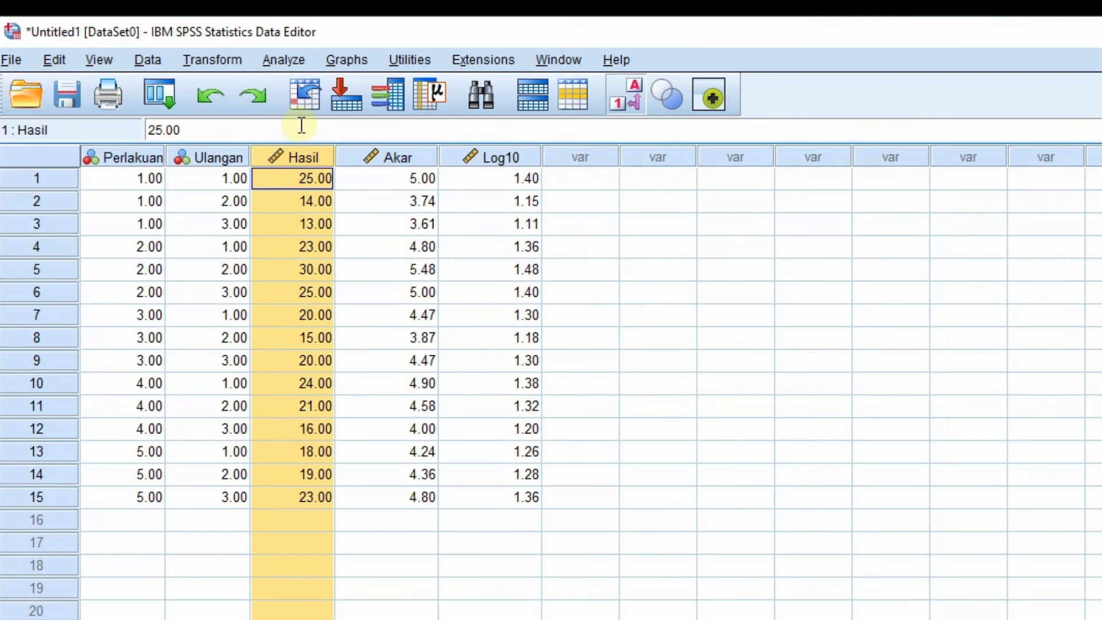
- Open Compute Variable again and replace the target variable name with Arcsin
left_click(229, 61)
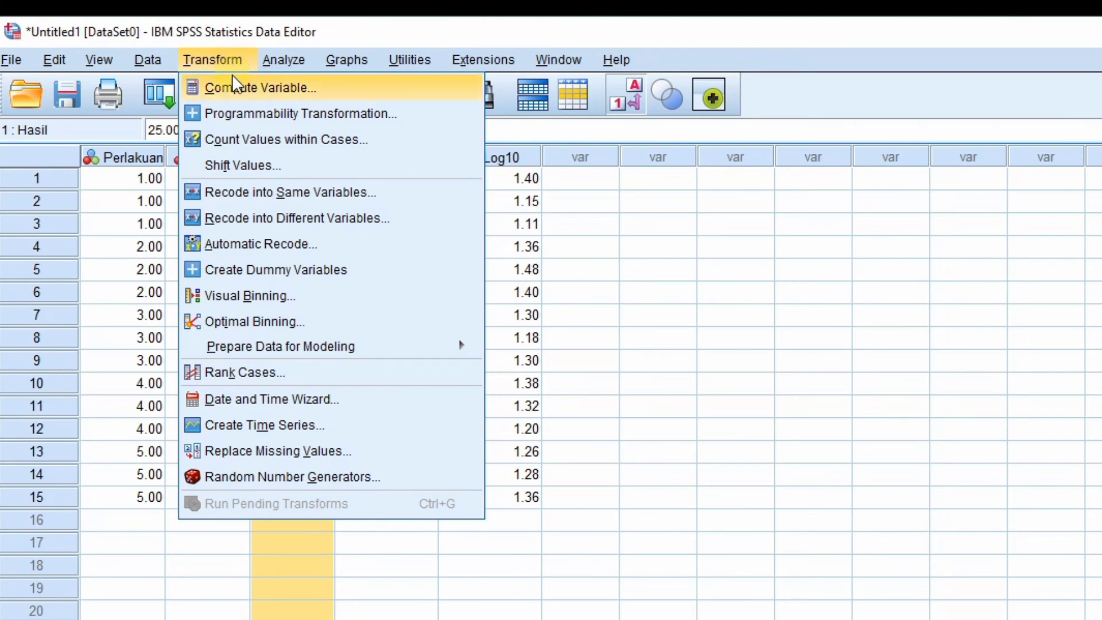
left_click(239, 94)
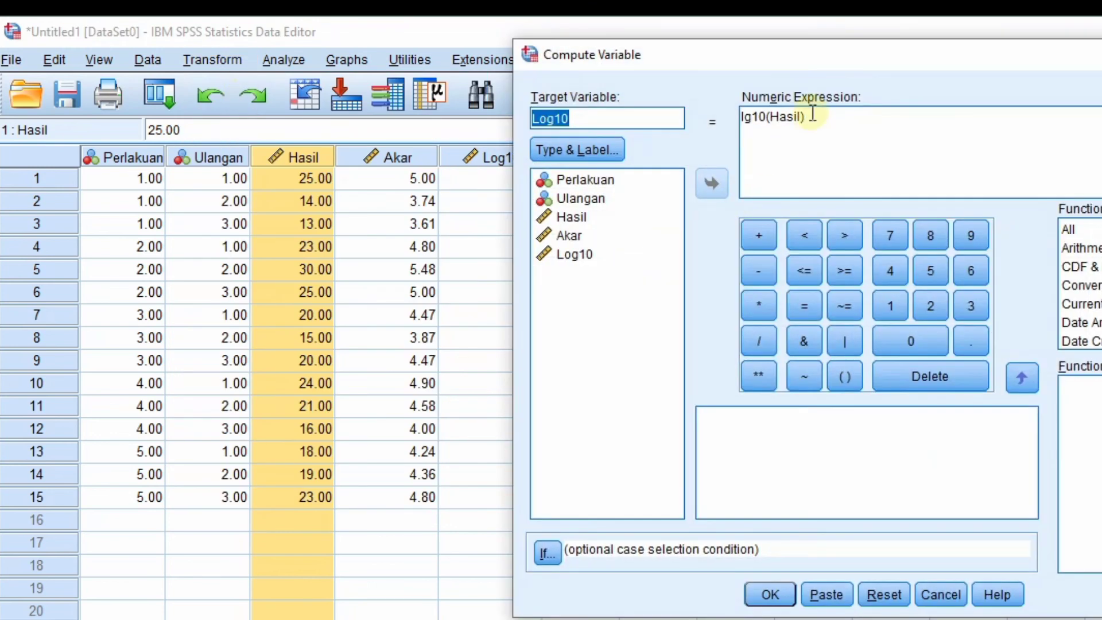
left_click(603, 115)
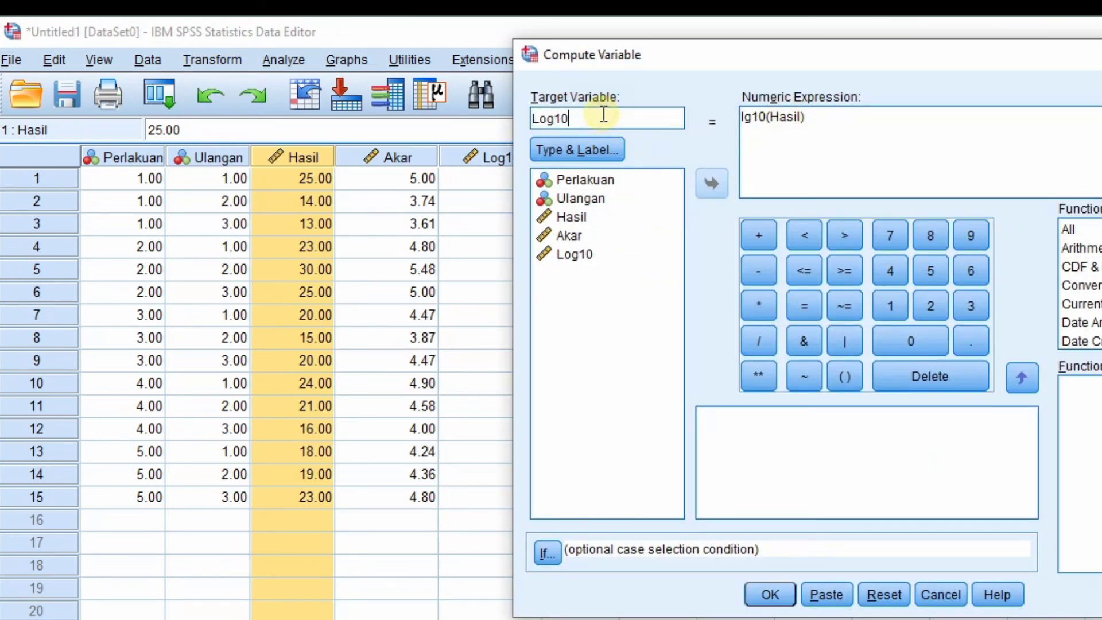
key("BackSpace")
key("BackSpace")
key("BackSpace")
key("BackSpace")
key("BackSpace")
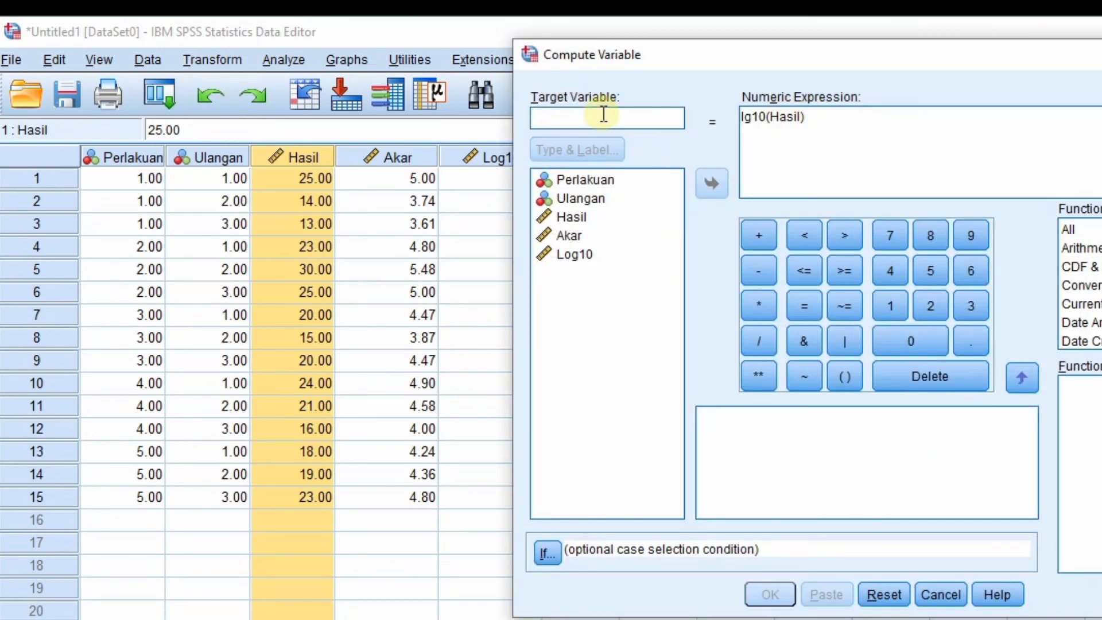
type("Ar")
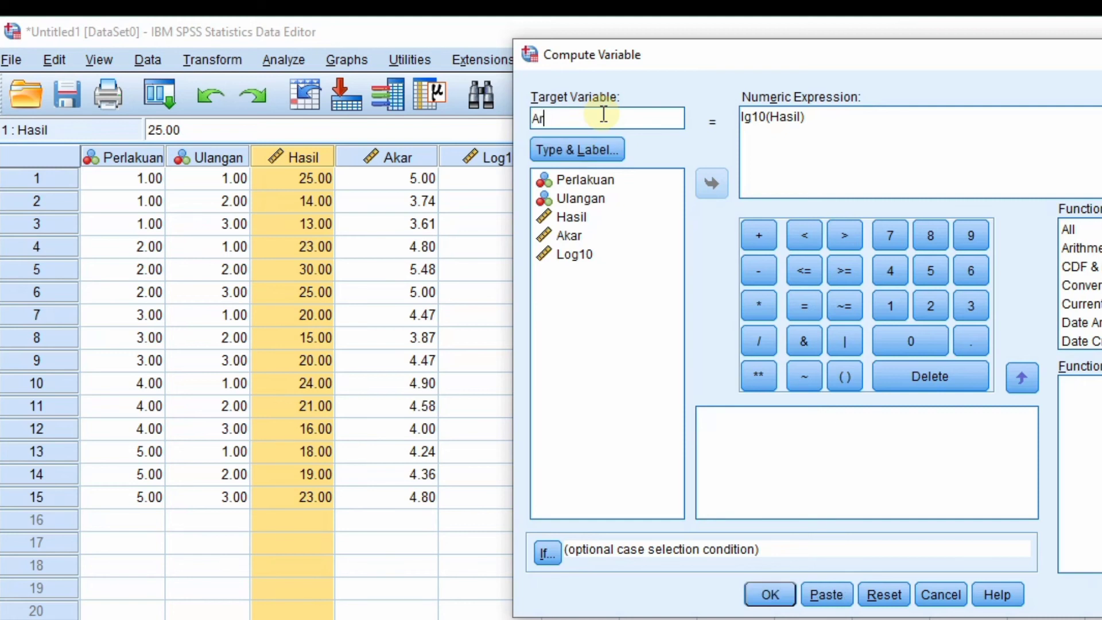
type("cshin")
key("BackSpace")
key("BackSpace")
key("BackSpace")
type("in")
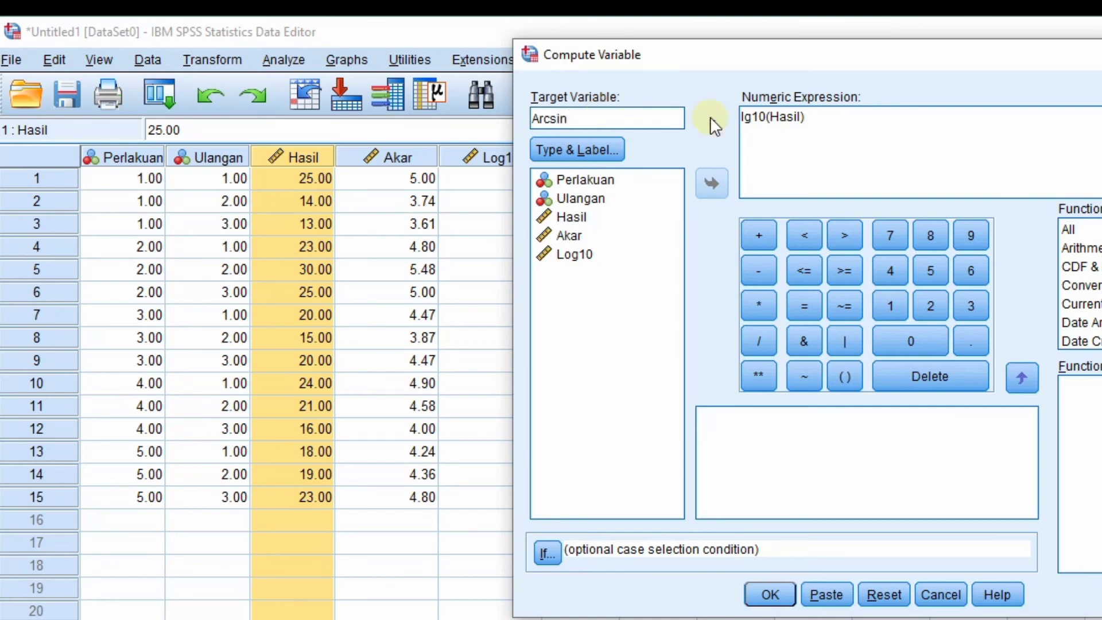
- Change the numeric expression to asin(sqrt(Hasil/100))*180/(22/7) and run the Arcsin computation
left_click(769, 117)
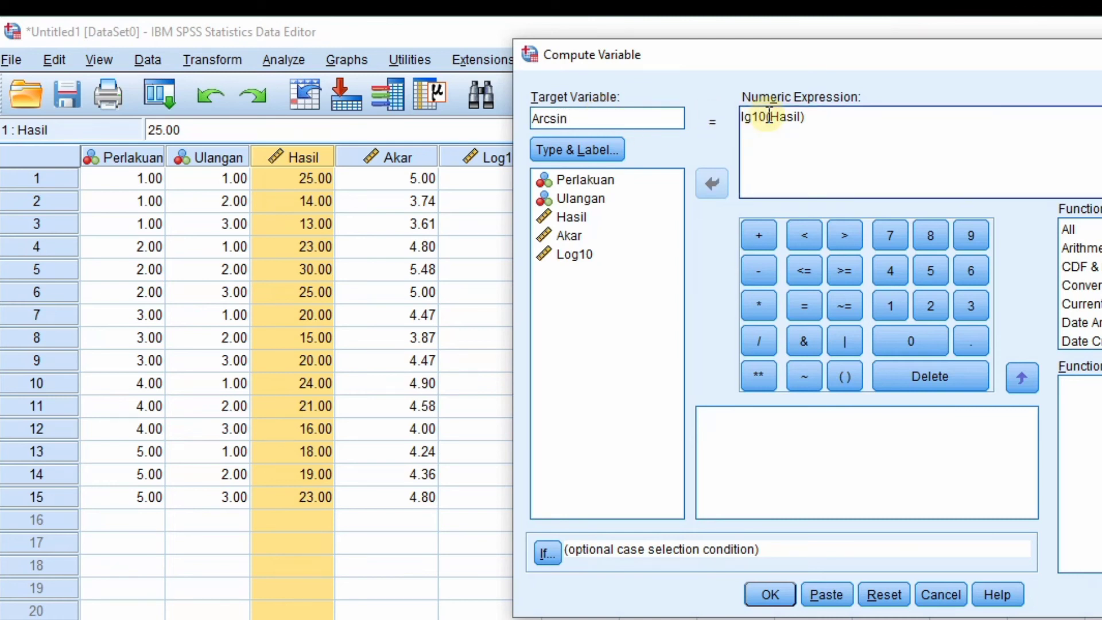
key("BackSpace")
key("BackSpace")
key("BackSpace")
key("BackSpace")
type("asin(sqrt(")
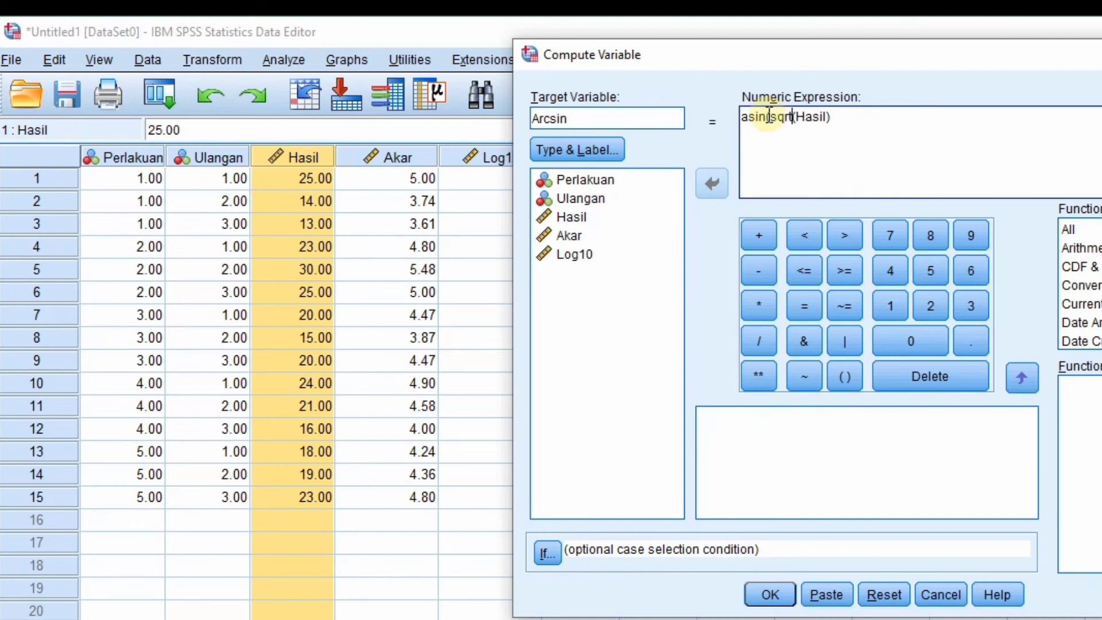
left_click(828, 117)
type("/100")
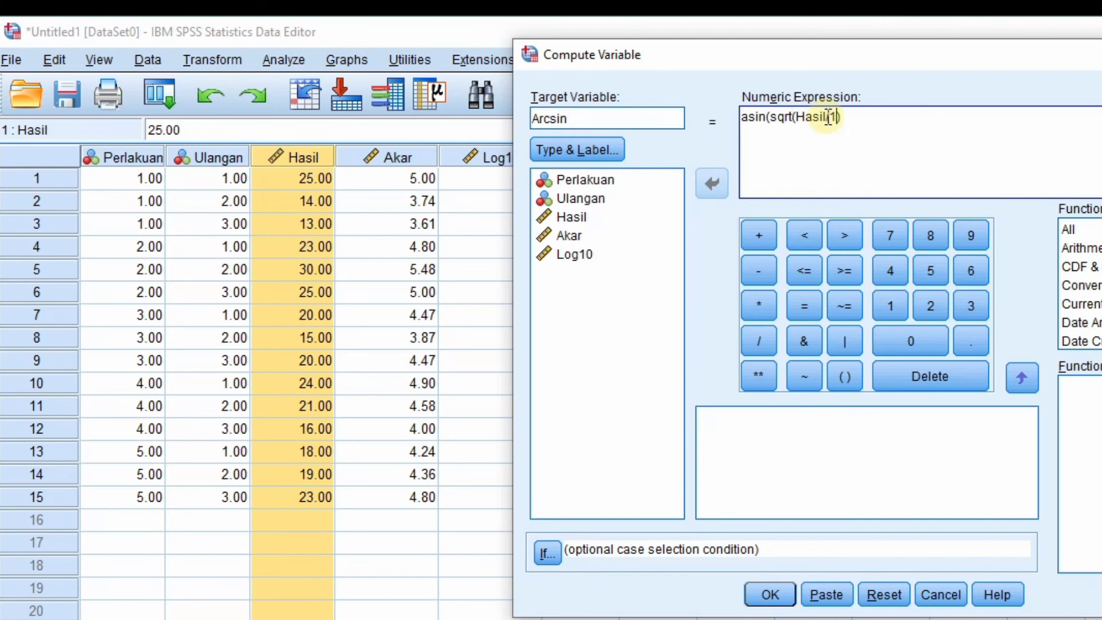
left_click(868, 115)
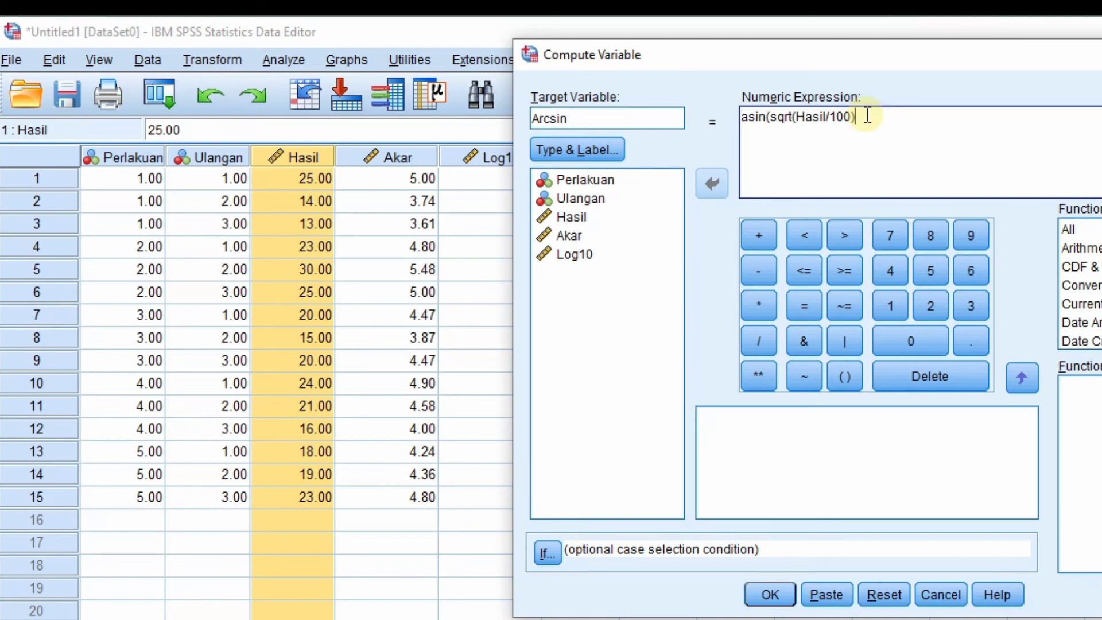
type("*180/(22/7)")
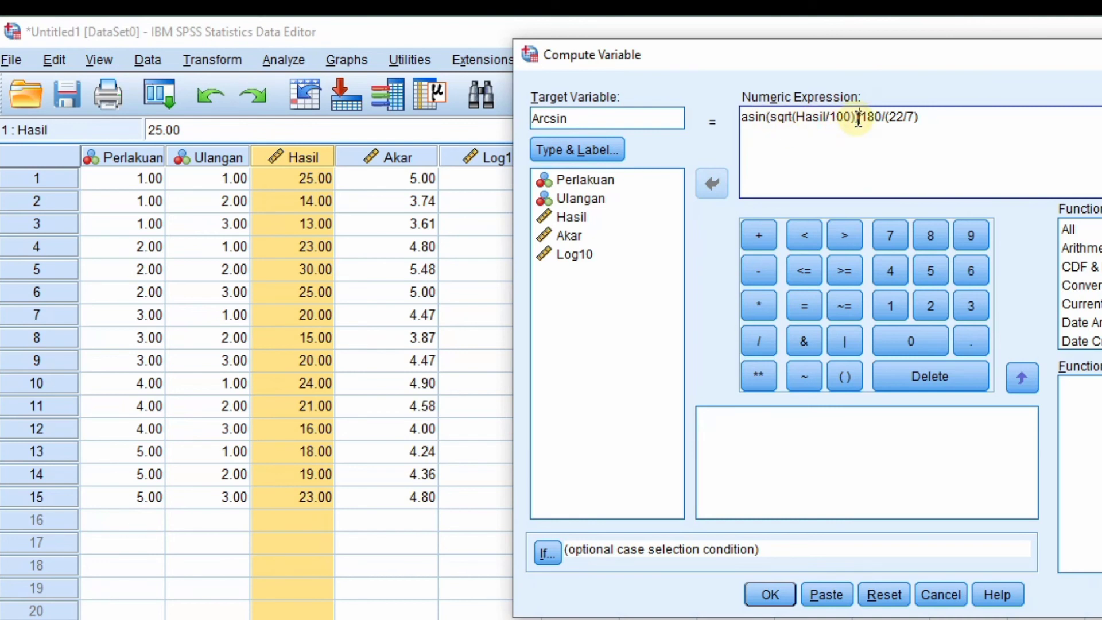
type("*")
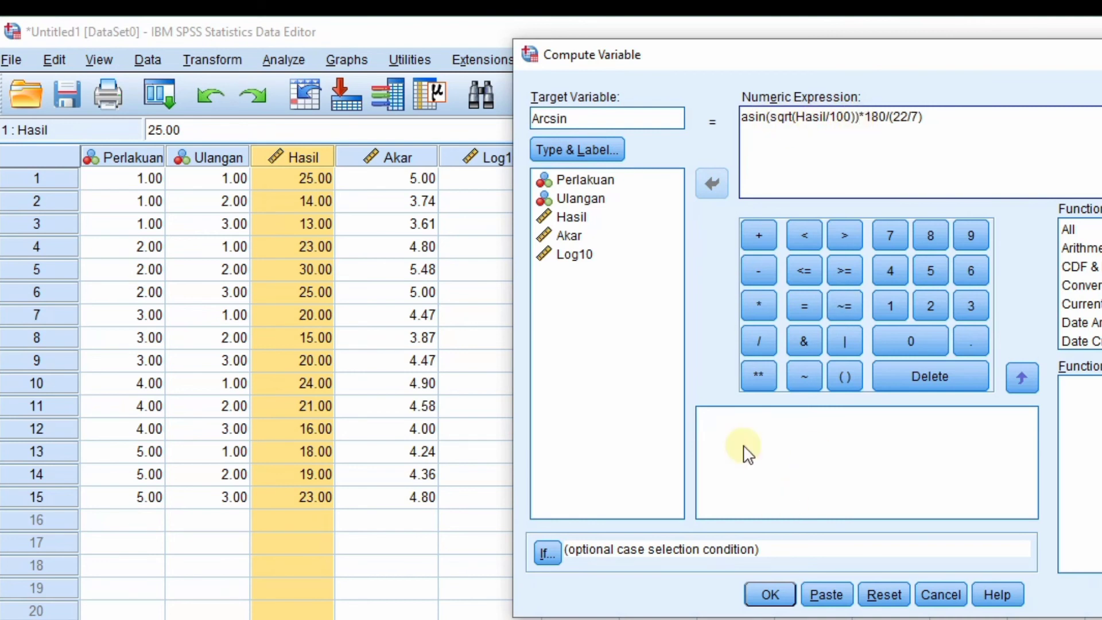
left_click(770, 594)
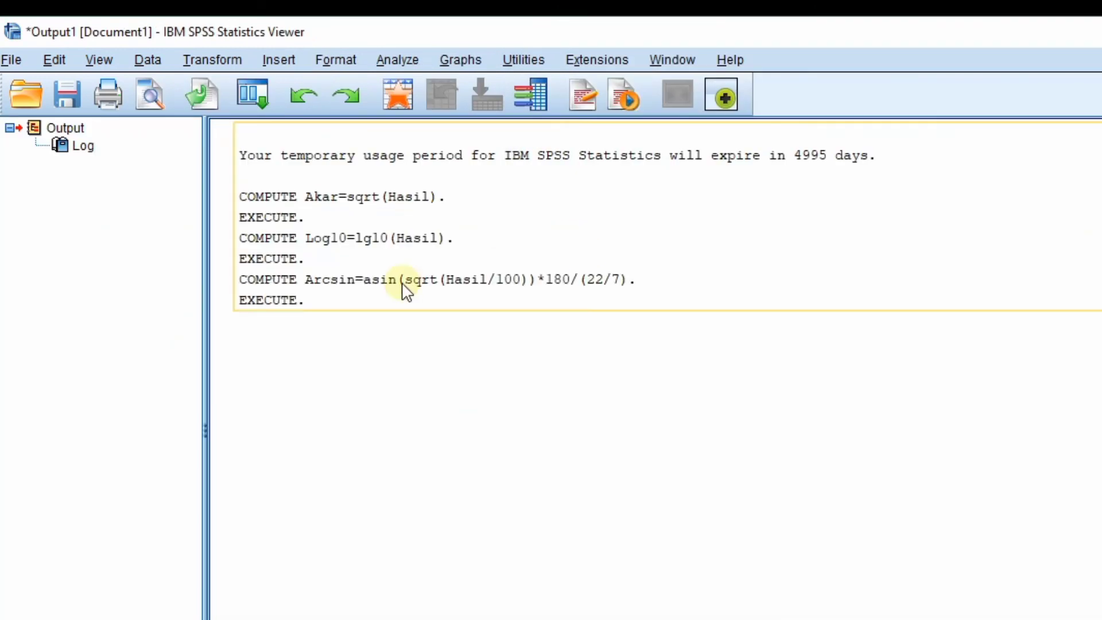
- Return to the Data Editor and copy the Akar, Log10 and Arcsin values of all 15 cases
key("alt+Tab")
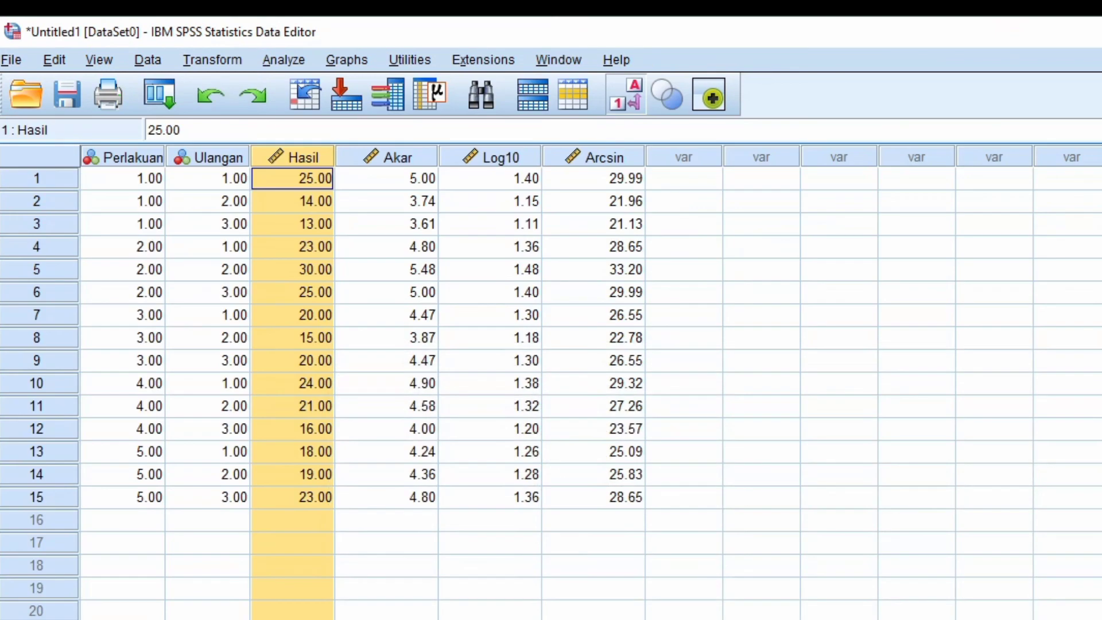
left_click(630, 184)
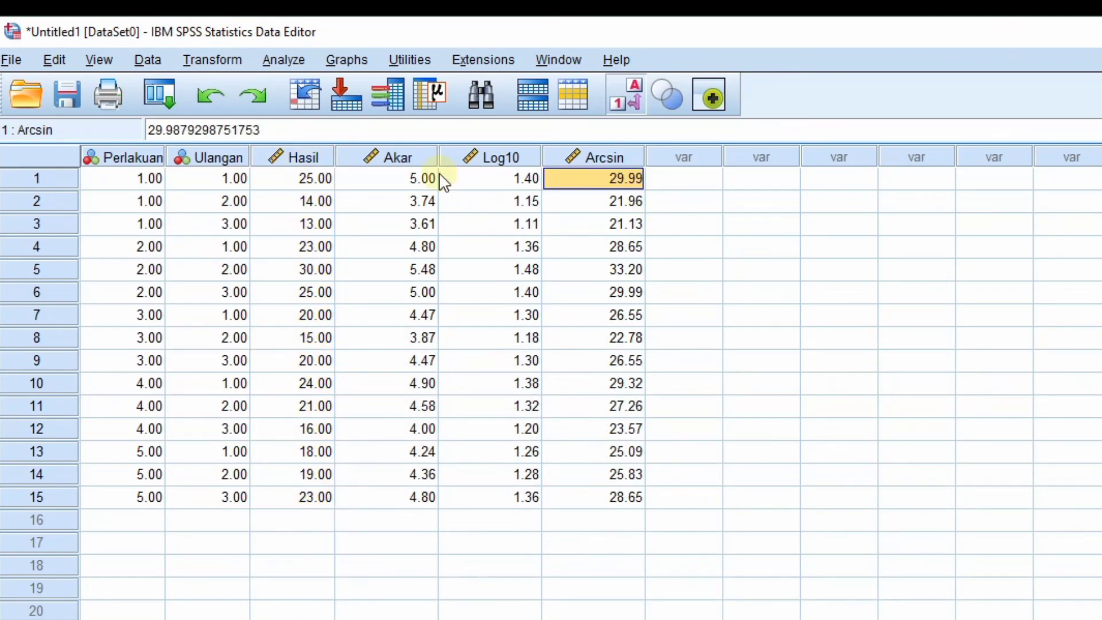
left_click_drag(428, 180, 609, 501)
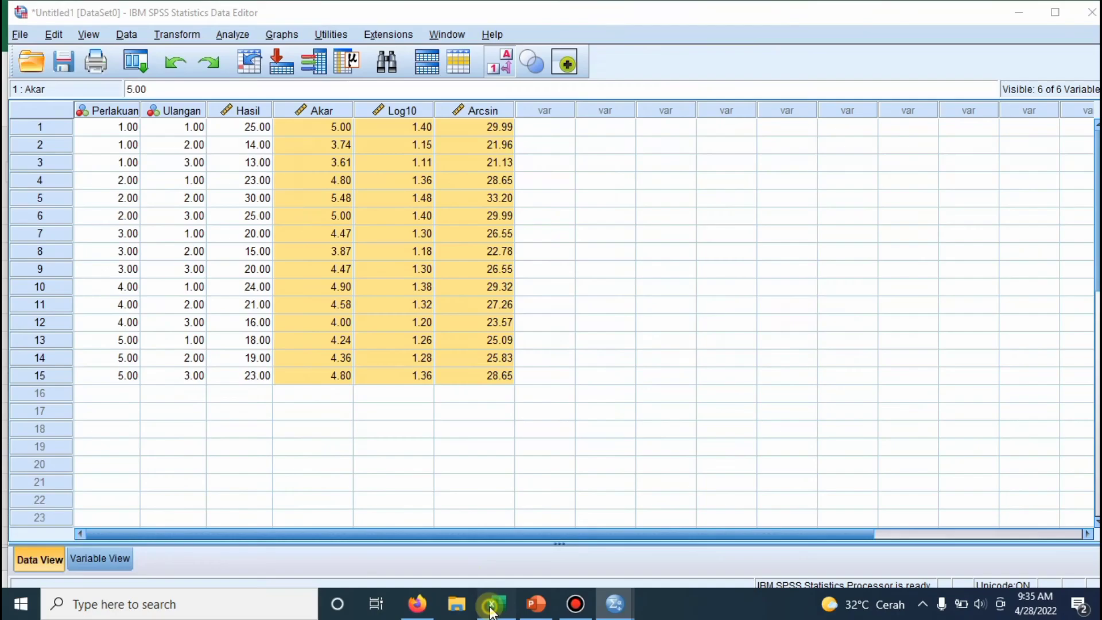
- Switch to the Excel workbook, move the notes picture away from the table and paste the SPSS values starting at G4
left_click(497, 604)
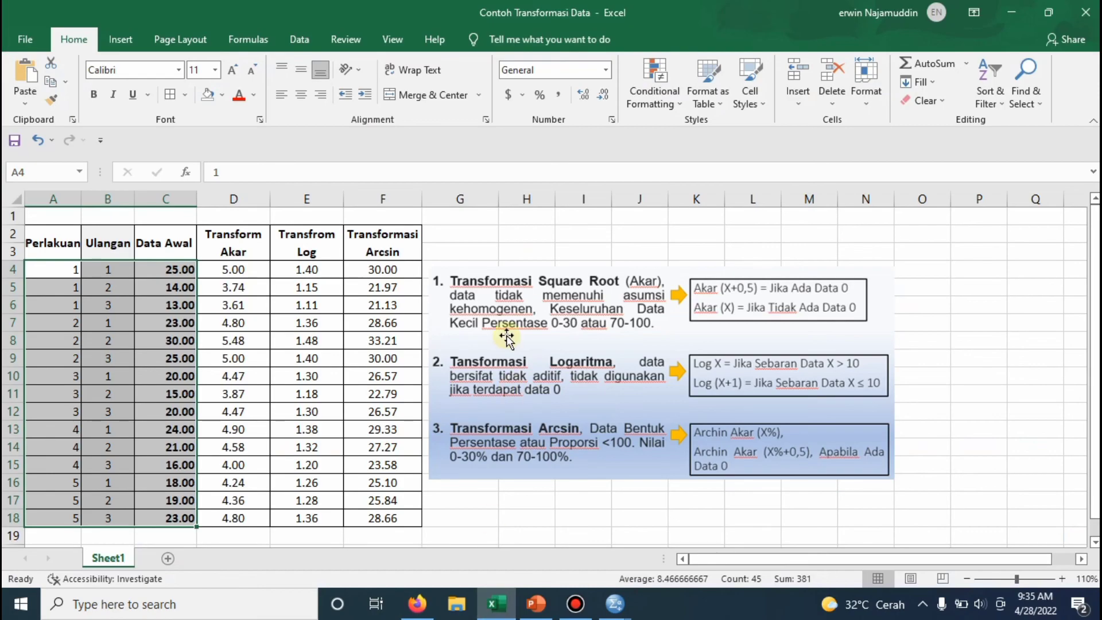
left_click(689, 387)
left_click_drag(689, 386, 743, 385)
left_click(467, 270)
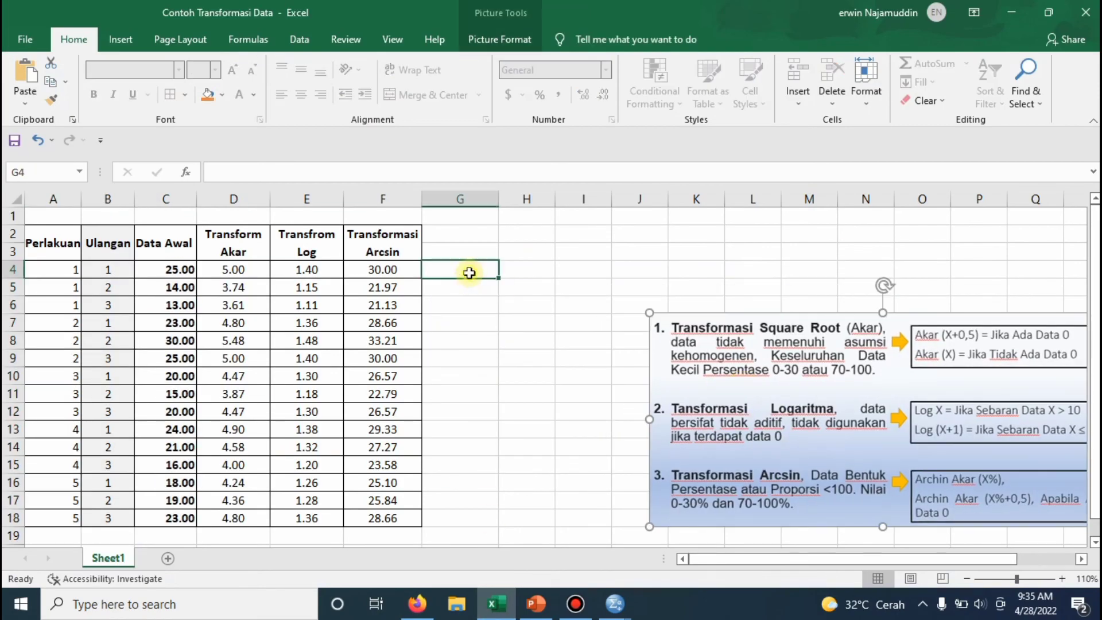
key("ctrl+v")
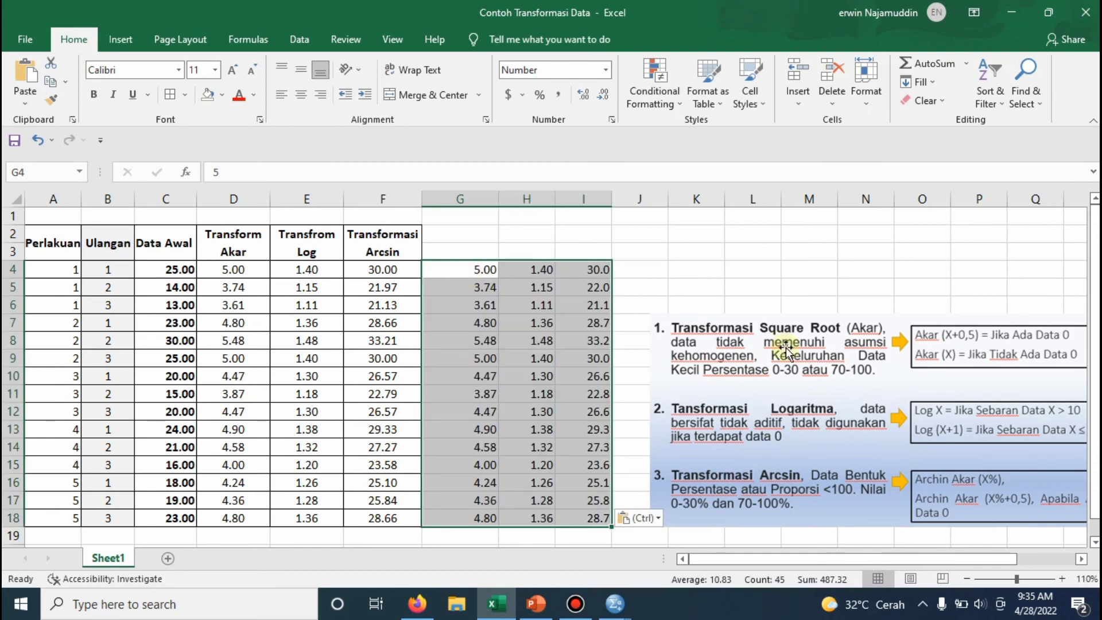
- Delete the transformation notes picture from the sheet and set the zoom to 120%
left_click_drag(783, 347, 742, 312)
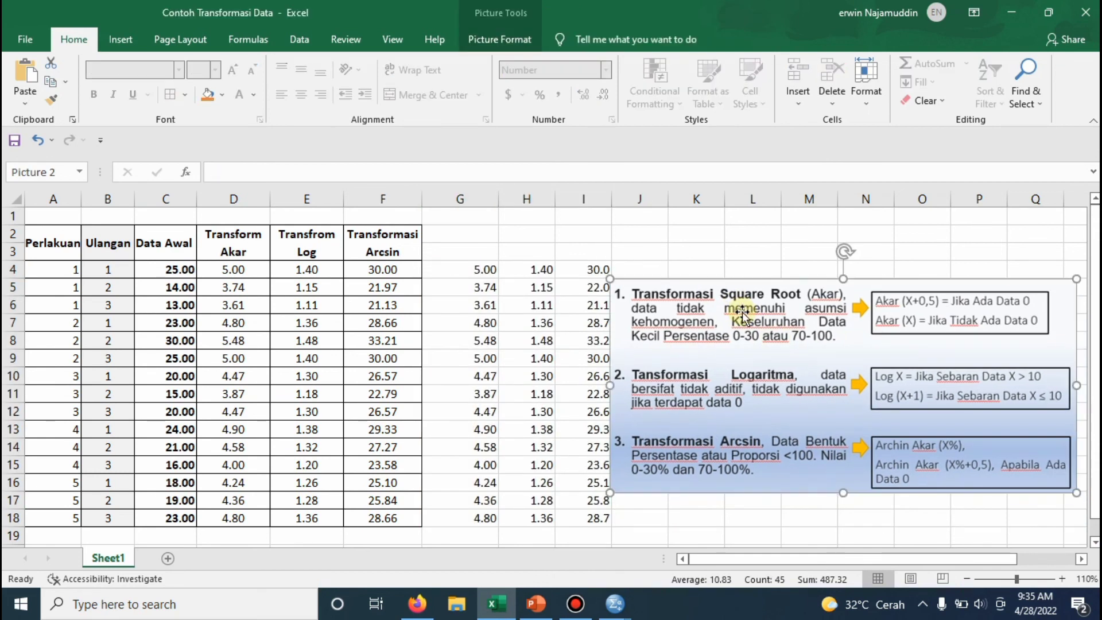
key("Delete")
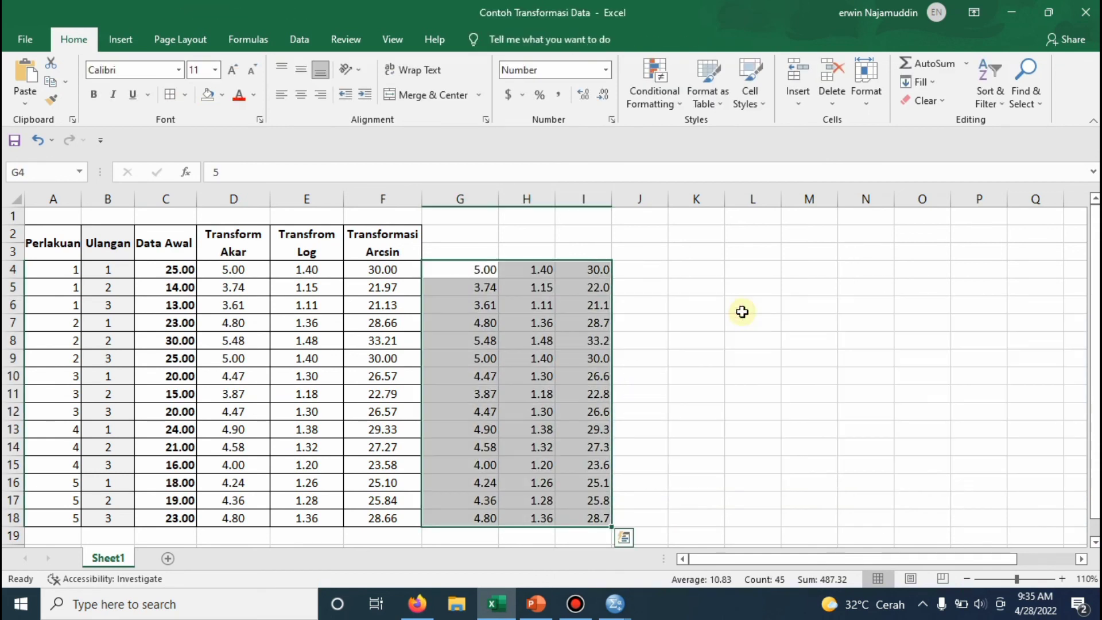
left_click(1062, 579)
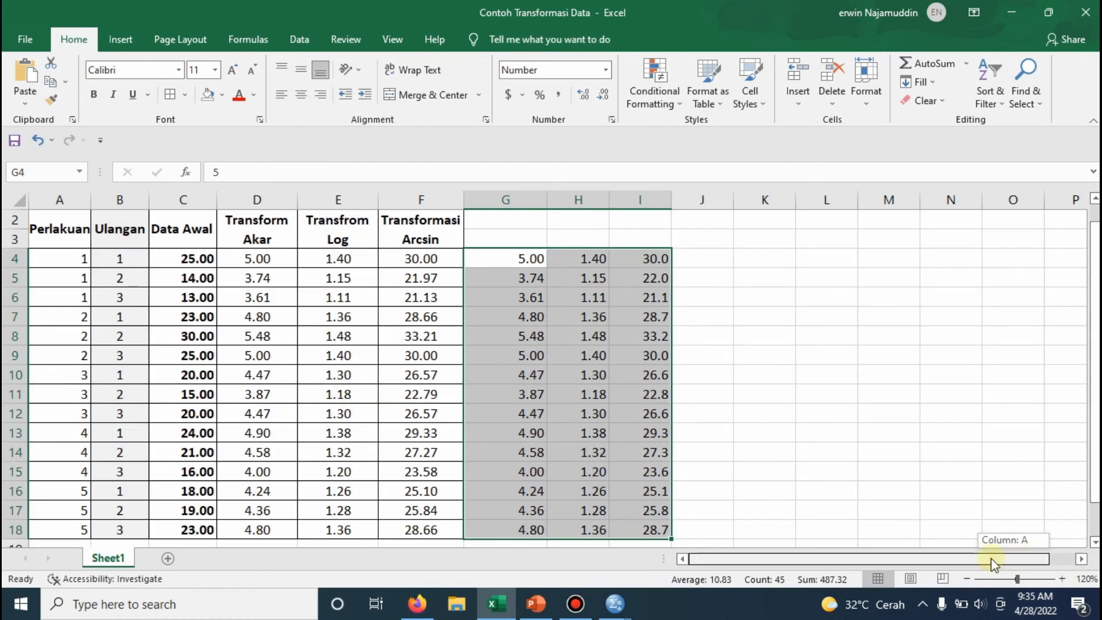
left_click_drag(1094, 372, 1094, 359)
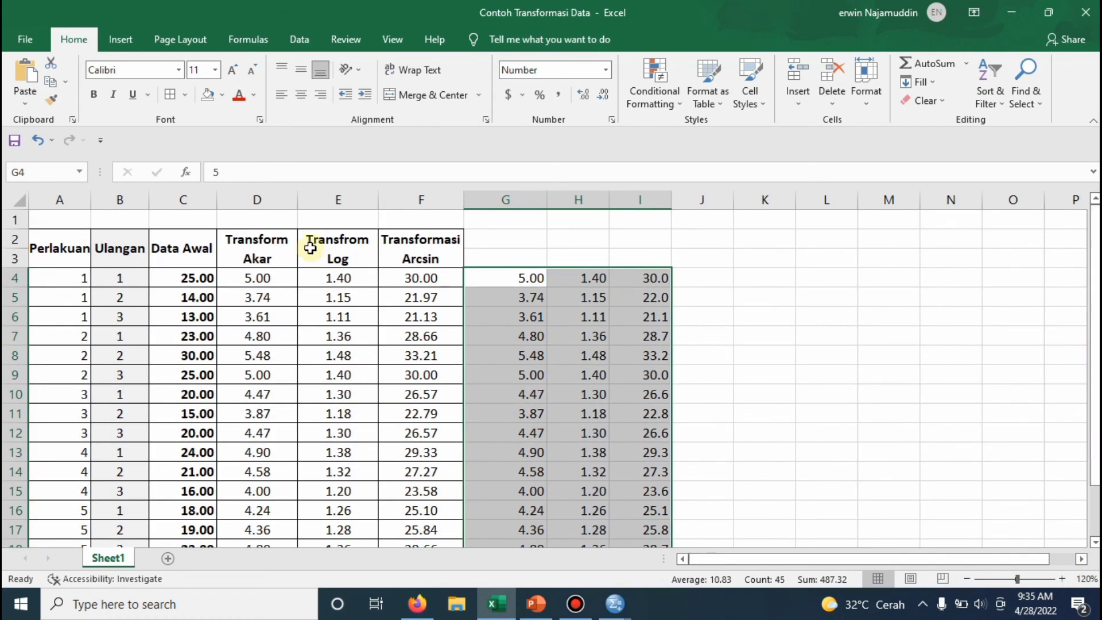
- Copy the three transformation headings in D2:F3 to G2 above the pasted SPSS values
left_click_drag(285, 248, 405, 248)
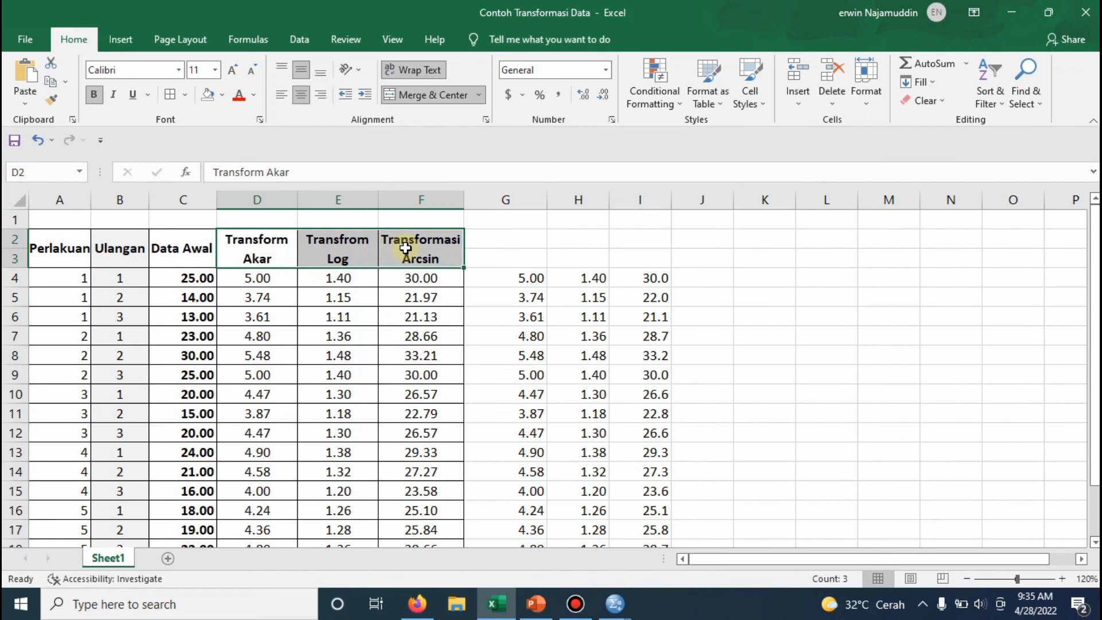
key("ctrl+c")
key("Right")
key("Right")
key("Right")
key("ctrl+v")
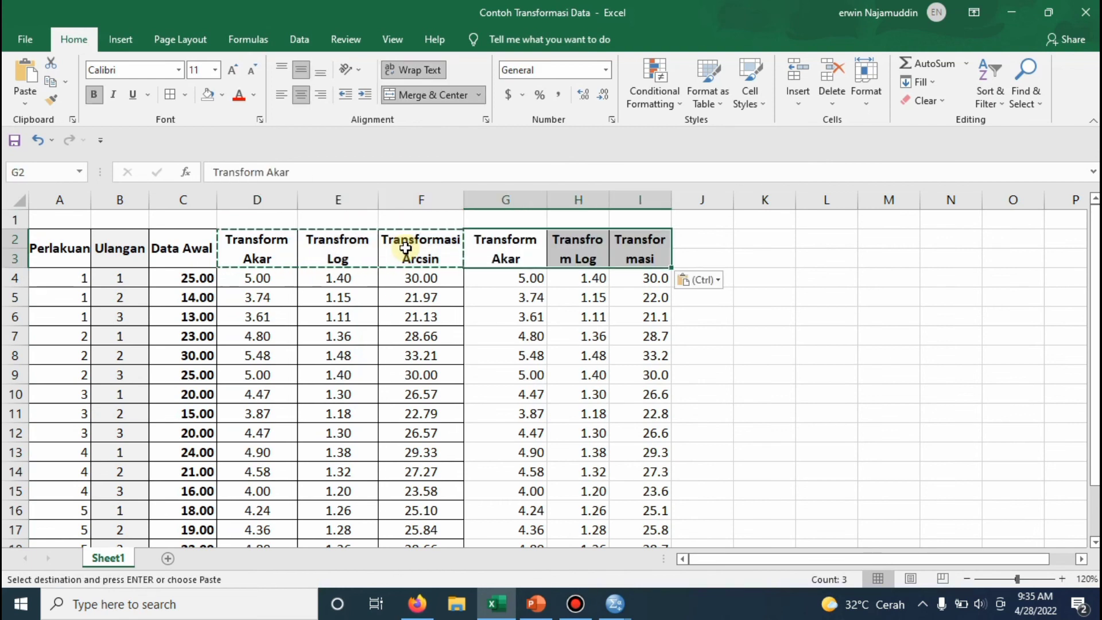
- Apply cell borders to F2:I18 so that the pasted SPSS columns match the table
left_click_drag(421, 247, 646, 472)
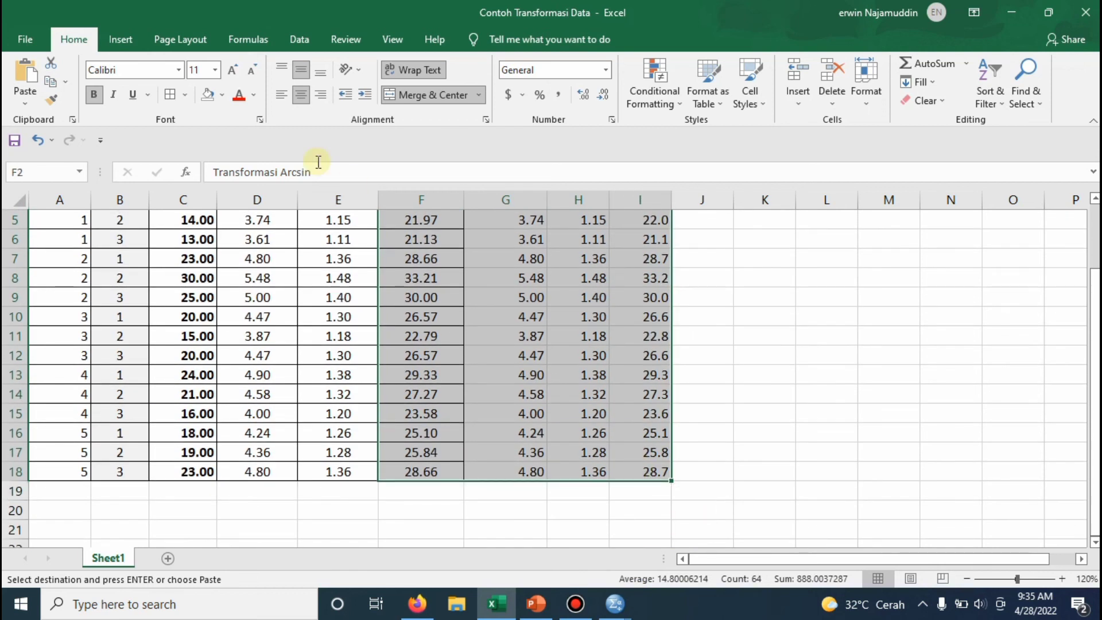
left_click(172, 95)
scroll(1091, 315, "up", 2)
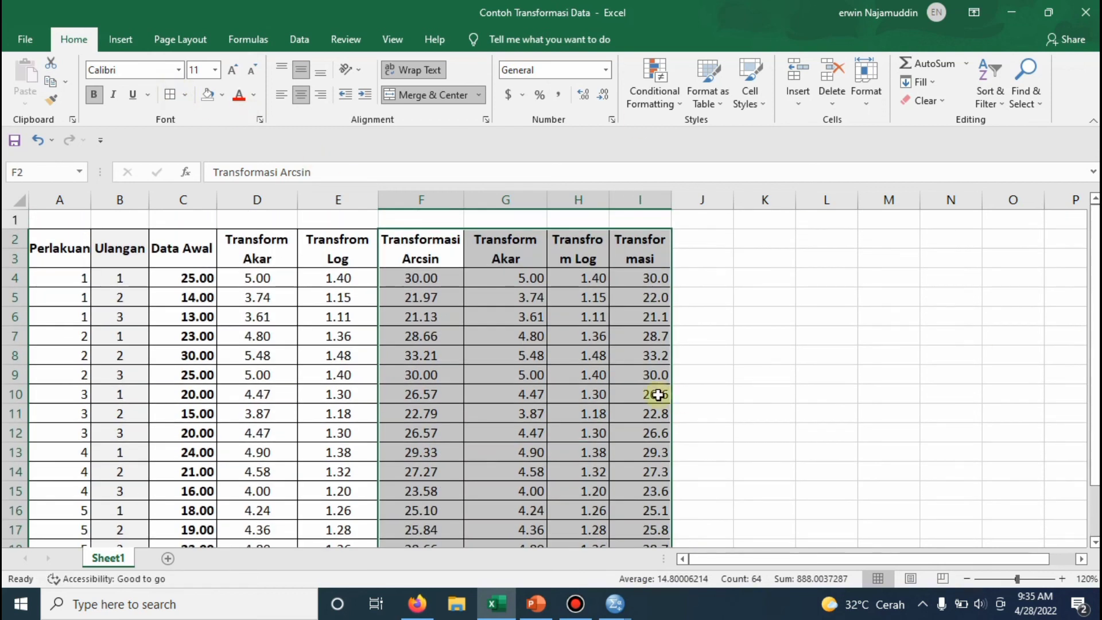
- Enter the group title Hasil Ms. Excell in D1 and Hasil SPSS in G1
left_click(411, 223)
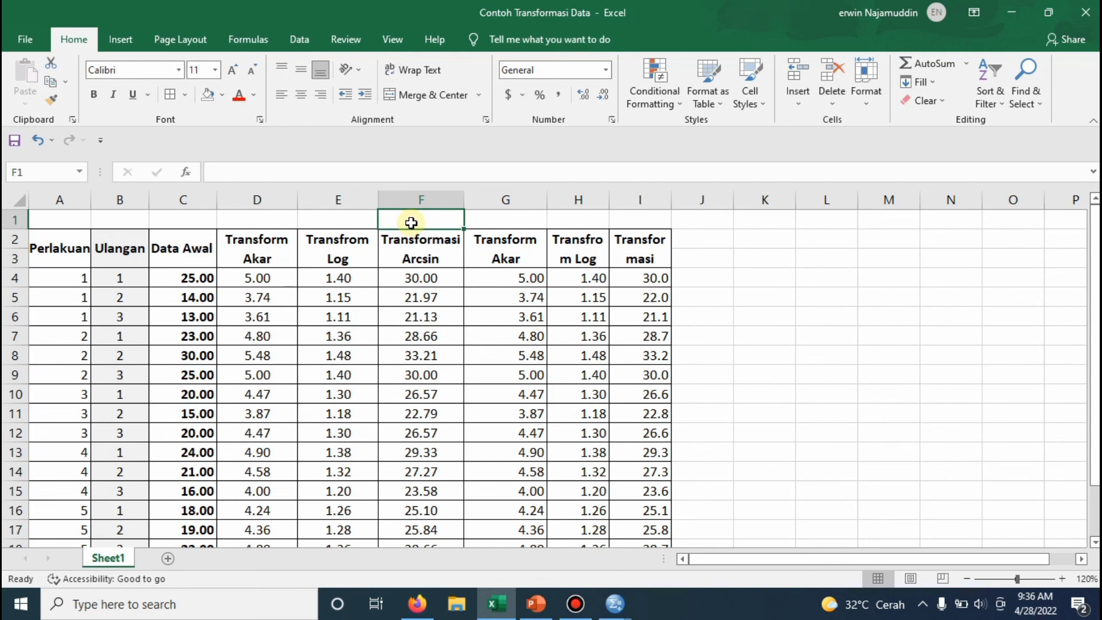
key("Down")
key("Left")
key("Left")
key("Up")
type("Ha")
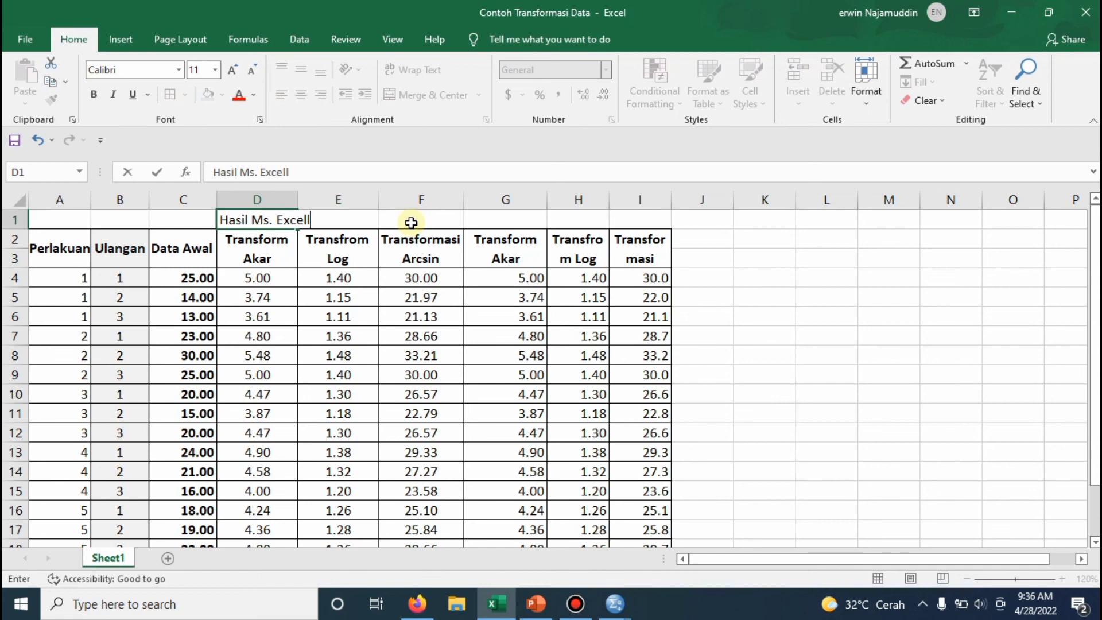
left_click(487, 220)
type("Hasil SPSS")
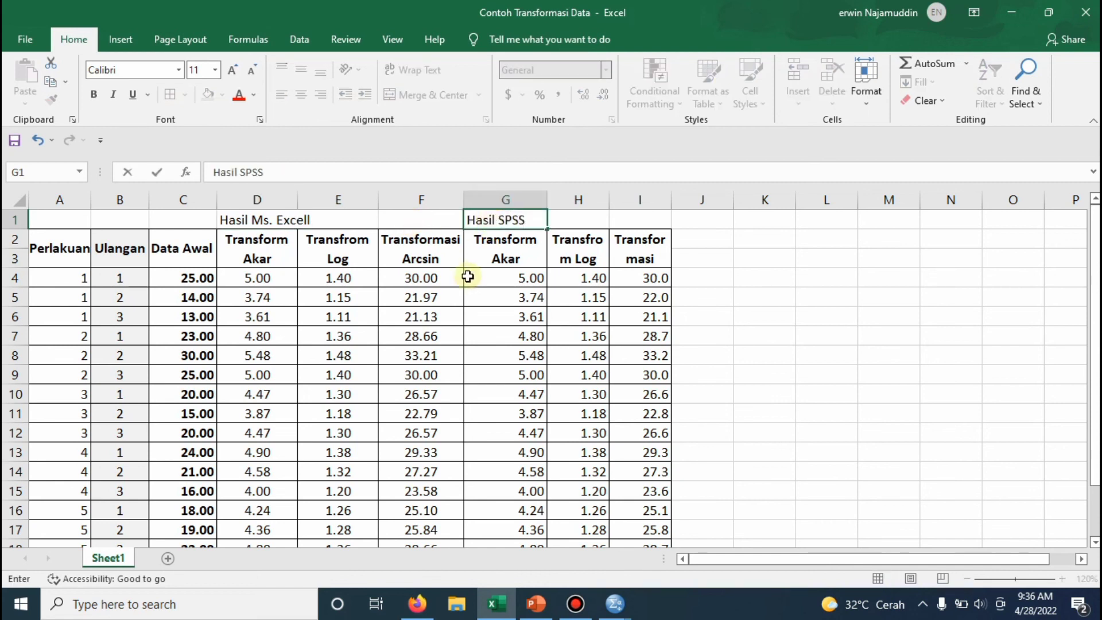
- Merge and center the group titles across D1:F1 and G1:I1 and make both bold
left_click_drag(252, 222, 420, 222)
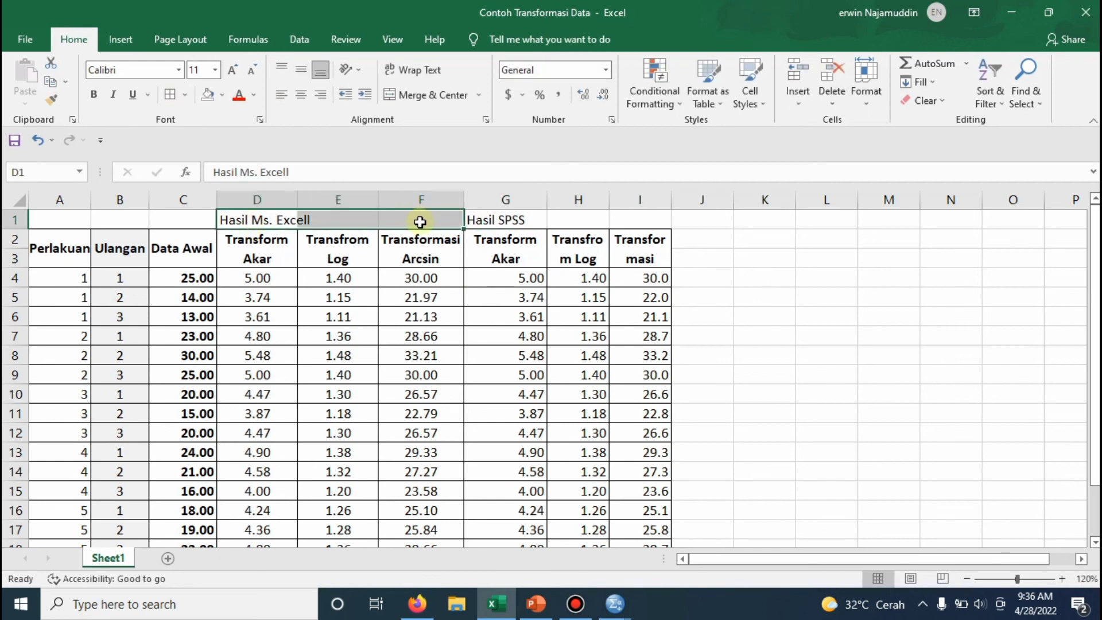
left_click(402, 94)
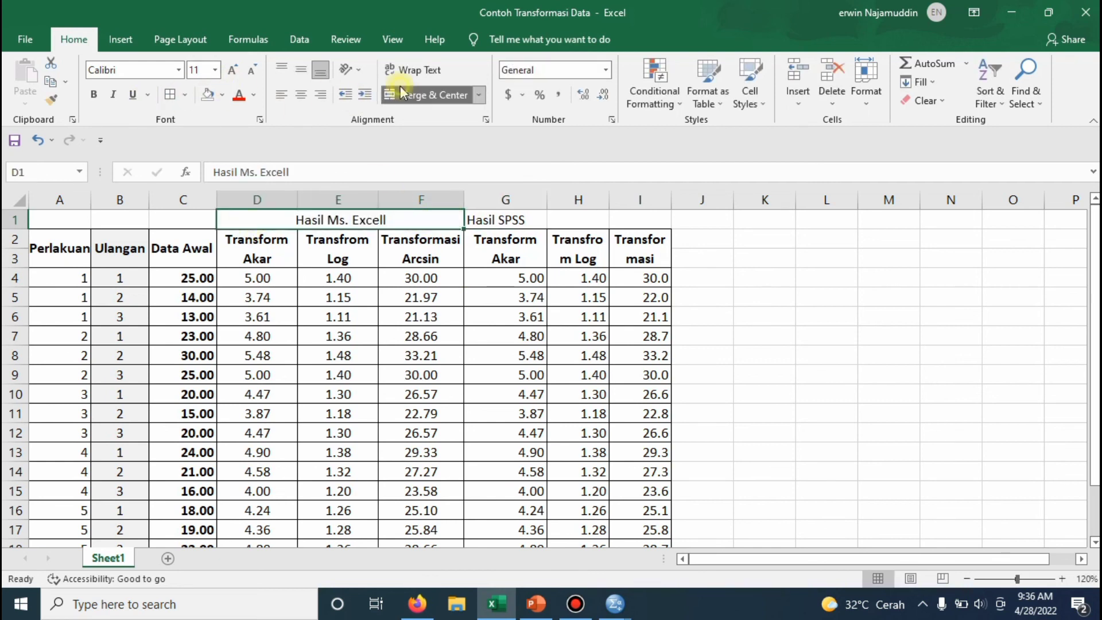
left_click(93, 92)
left_click_drag(492, 222, 624, 215)
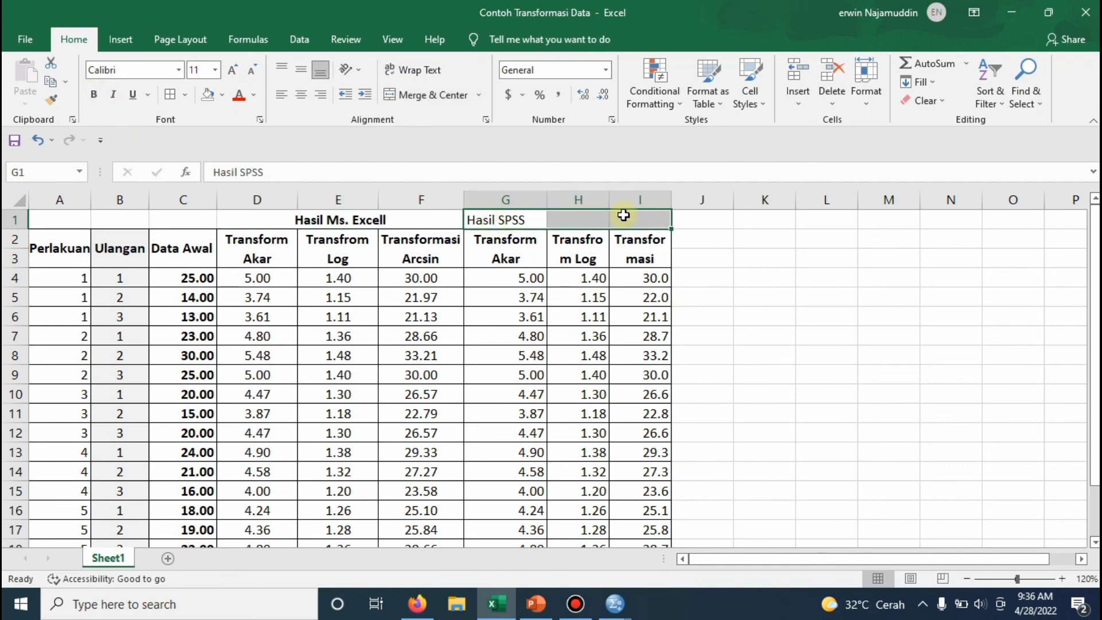
left_click(450, 95)
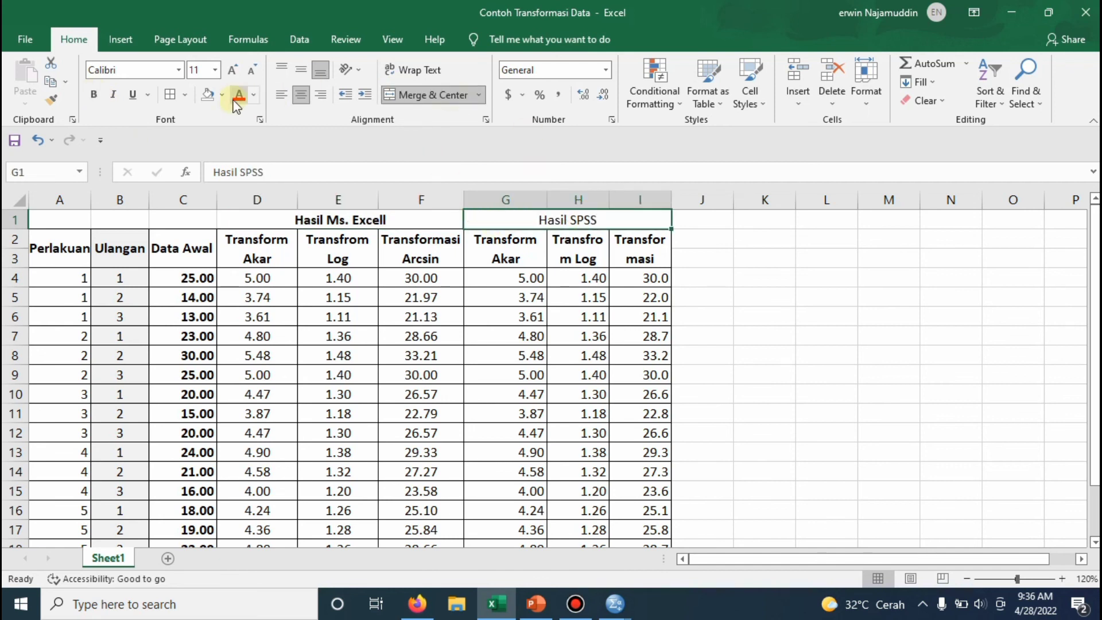
left_click(94, 95)
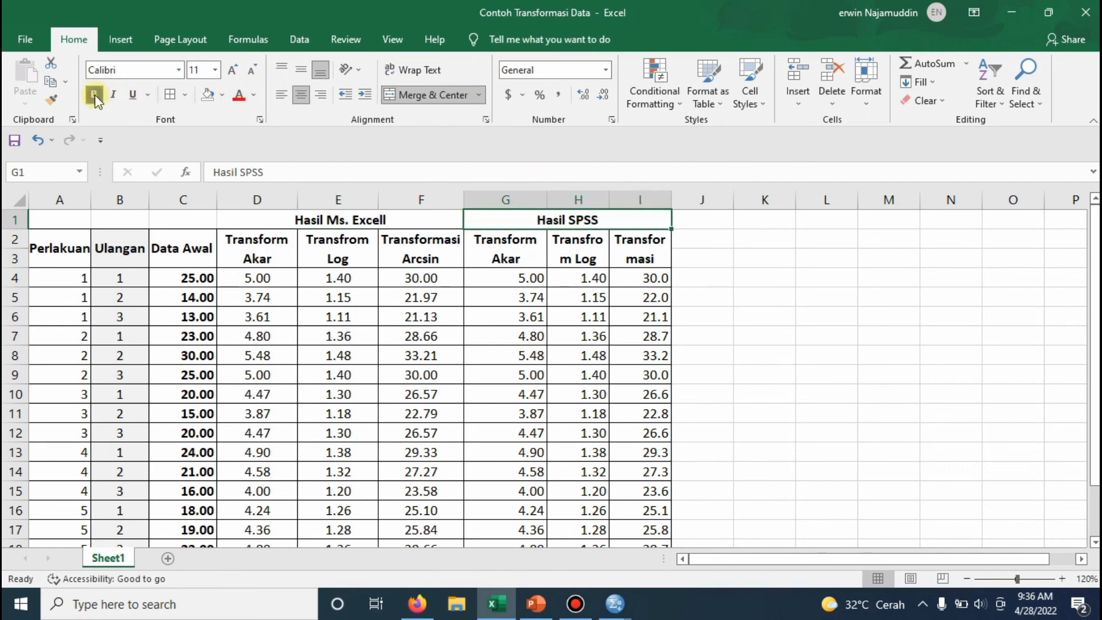
- Fill the square root results in D4:D18 and G4:G18 with yellow
left_click(534, 257)
left_click(274, 278)
left_click_drag(273, 278, 270, 506)
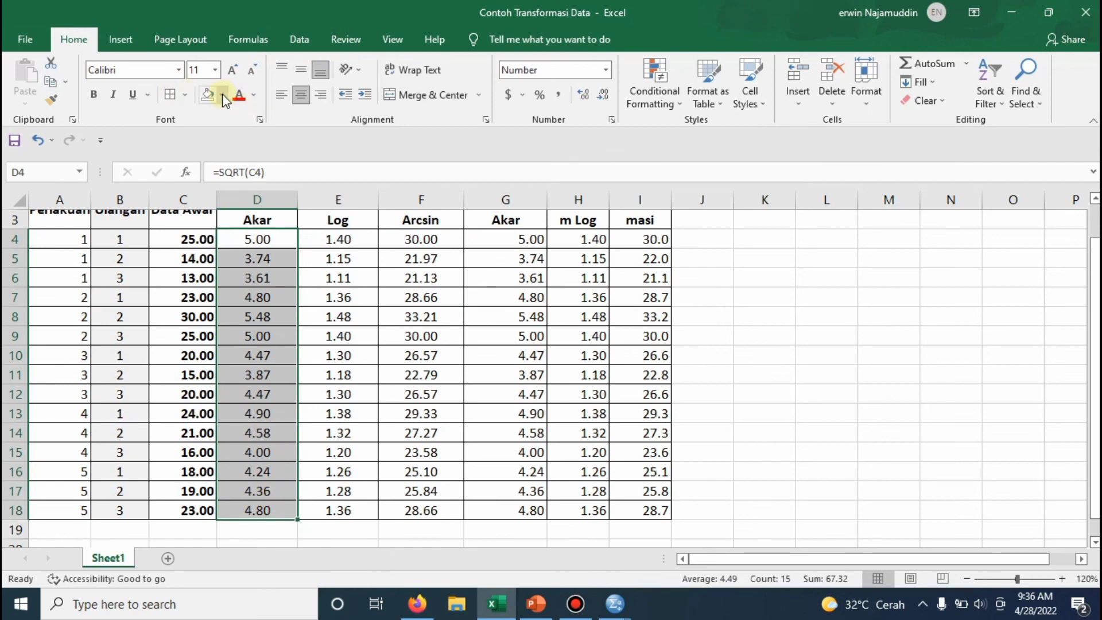
left_click(223, 94)
left_click(243, 211)
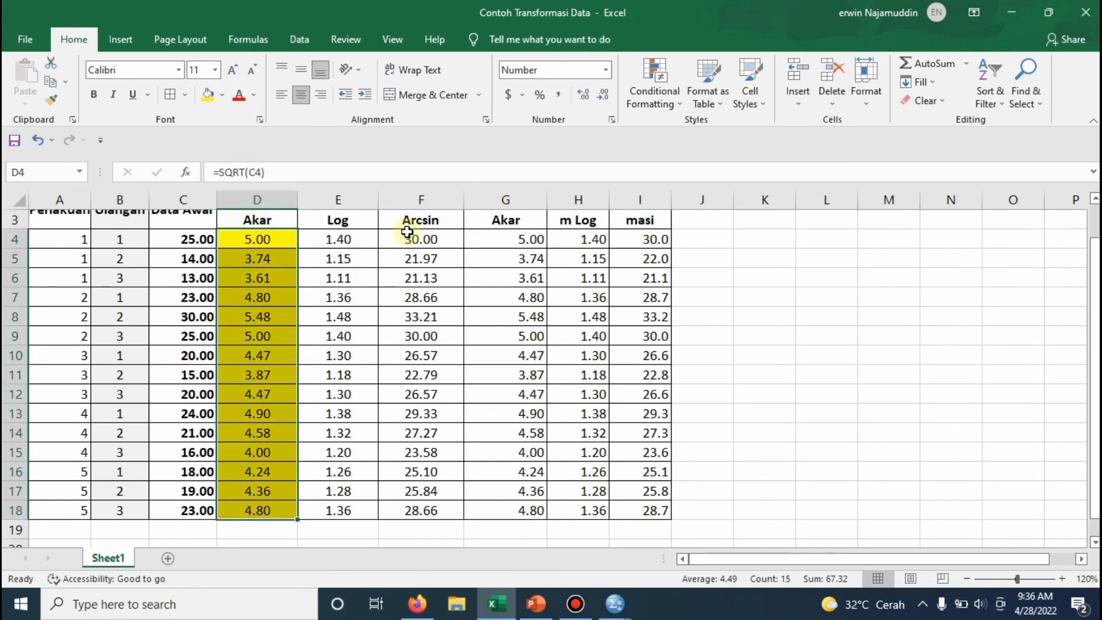
left_click_drag(482, 239, 514, 510)
left_click(208, 95)
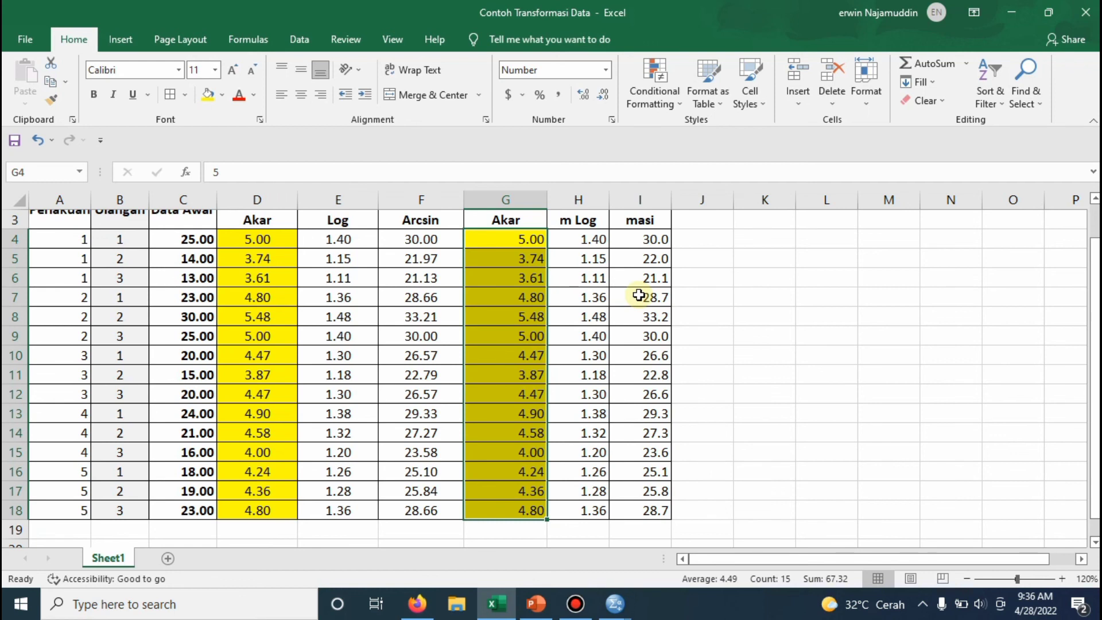
- Fill the log results in E4:E18 and H4:H18 with light green
left_click_drag(346, 239, 345, 511)
left_click(223, 97)
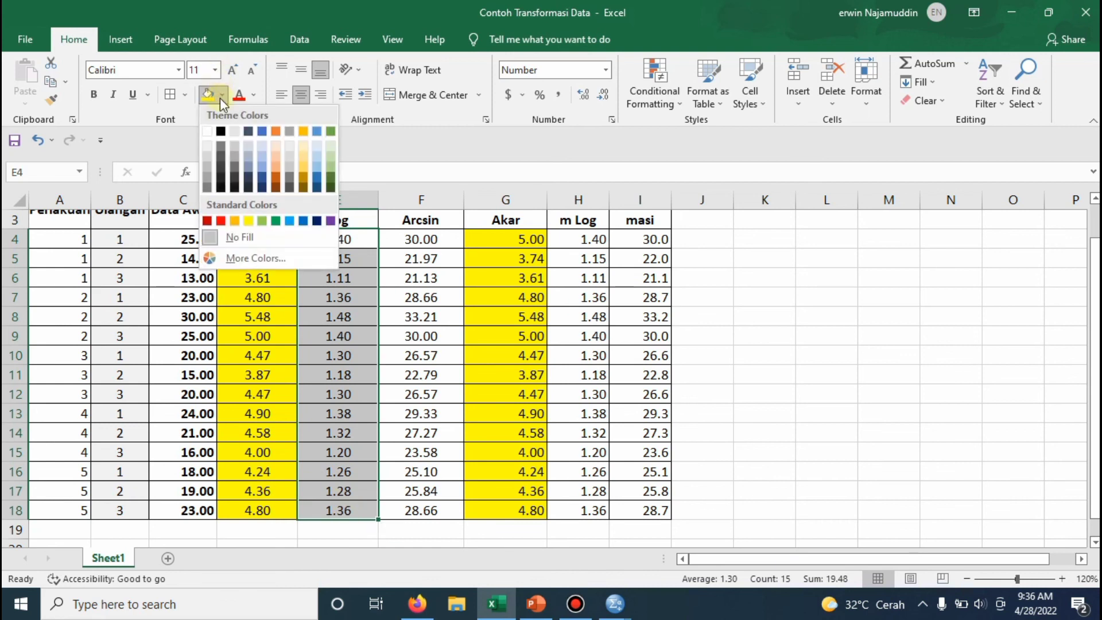
left_click(263, 215)
left_click_drag(591, 240, 580, 511)
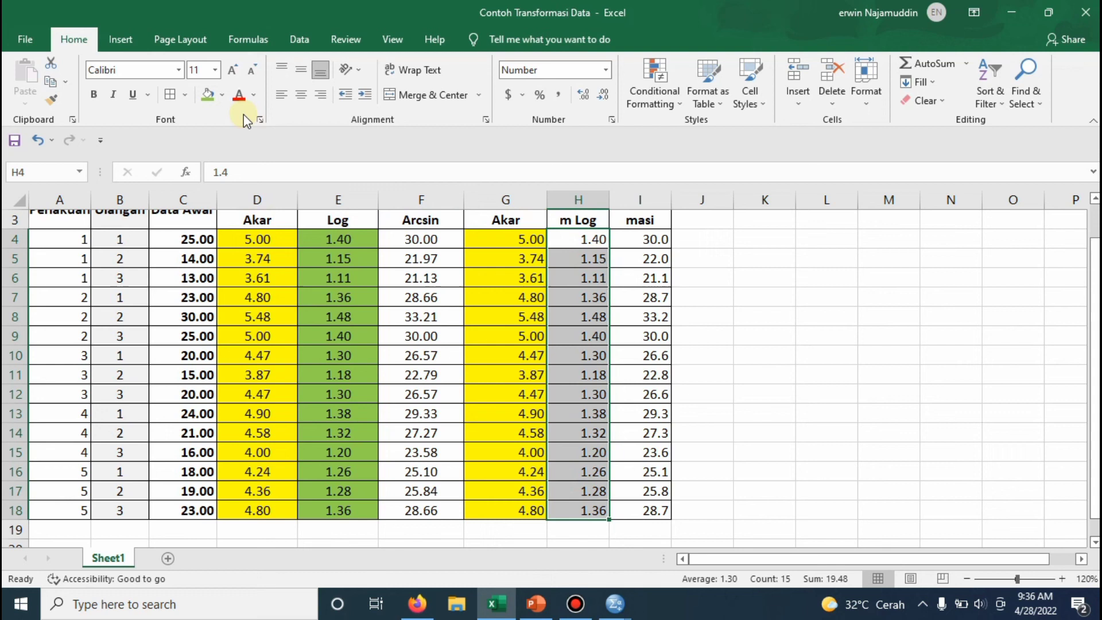
left_click(208, 95)
- Compare the first arcsine results in columns F and I, and display I4:I18 with two decimal places
left_click(447, 239)
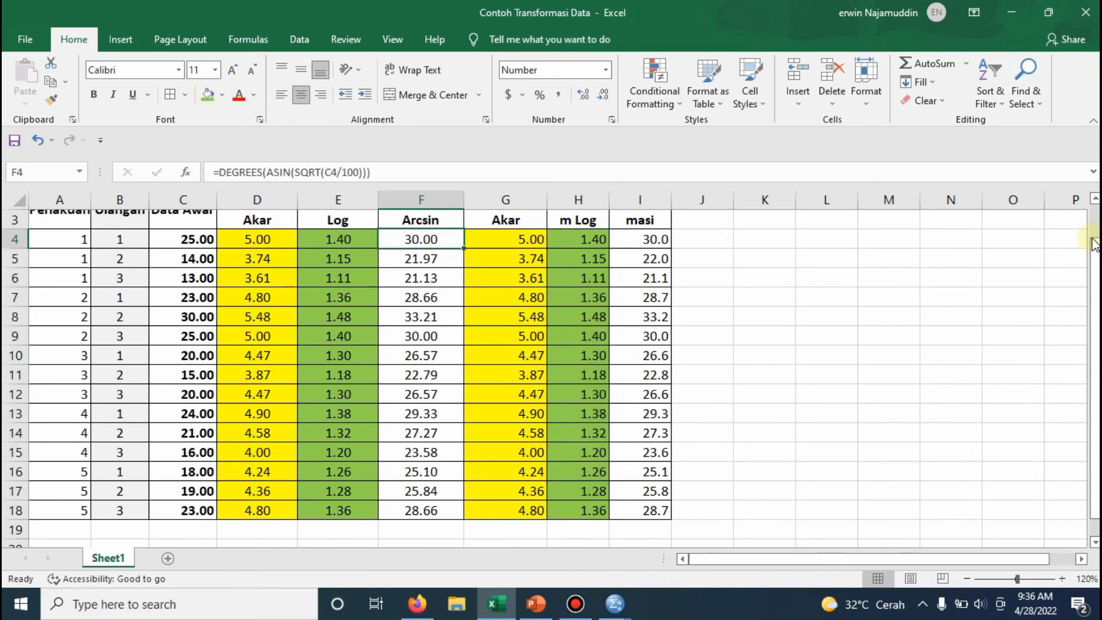
left_click_drag(1093, 244, 1092, 222)
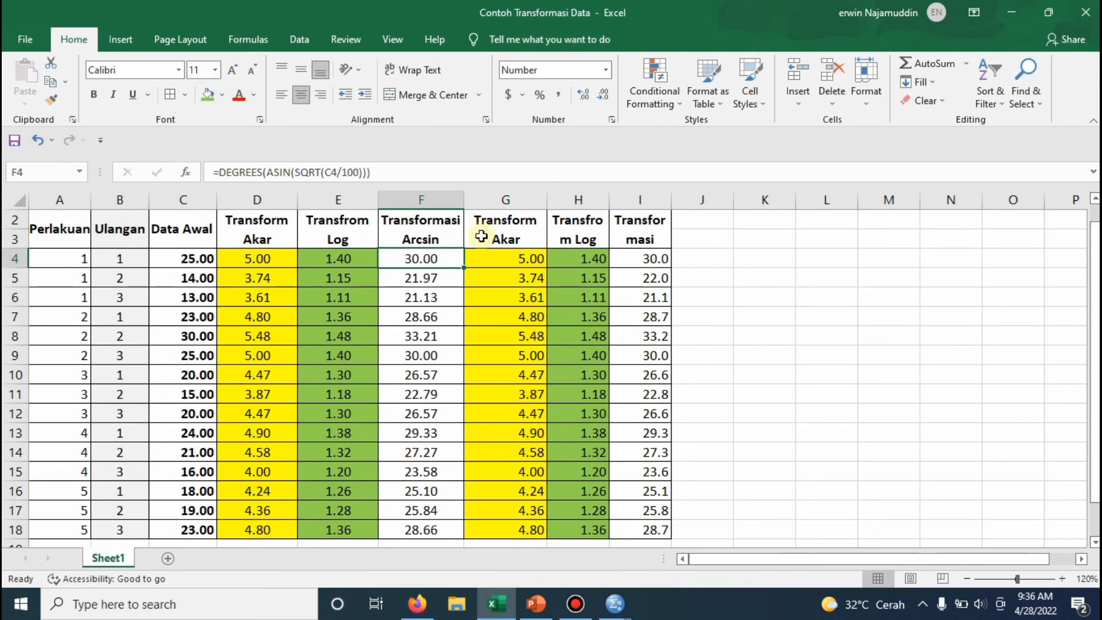
left_click(647, 260)
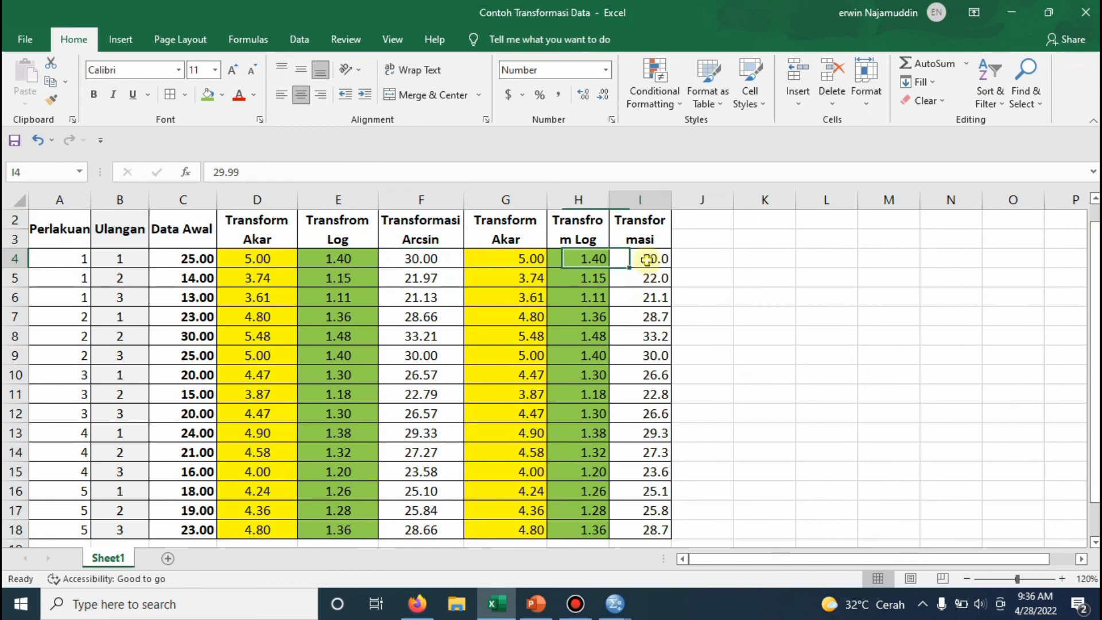
left_click(453, 278)
left_click(655, 279)
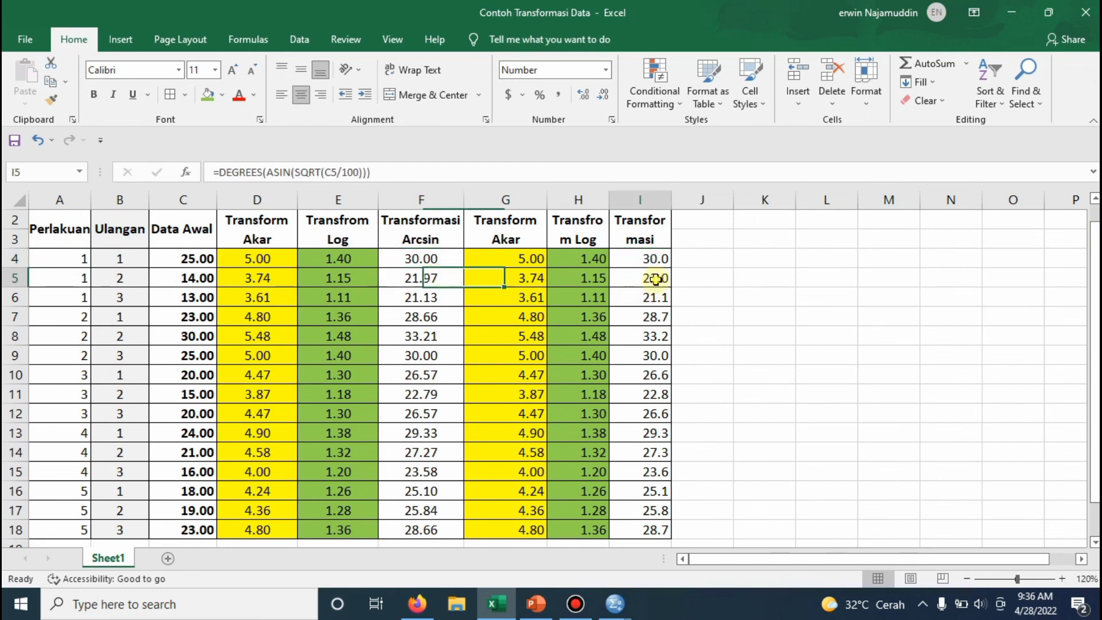
left_click(413, 277)
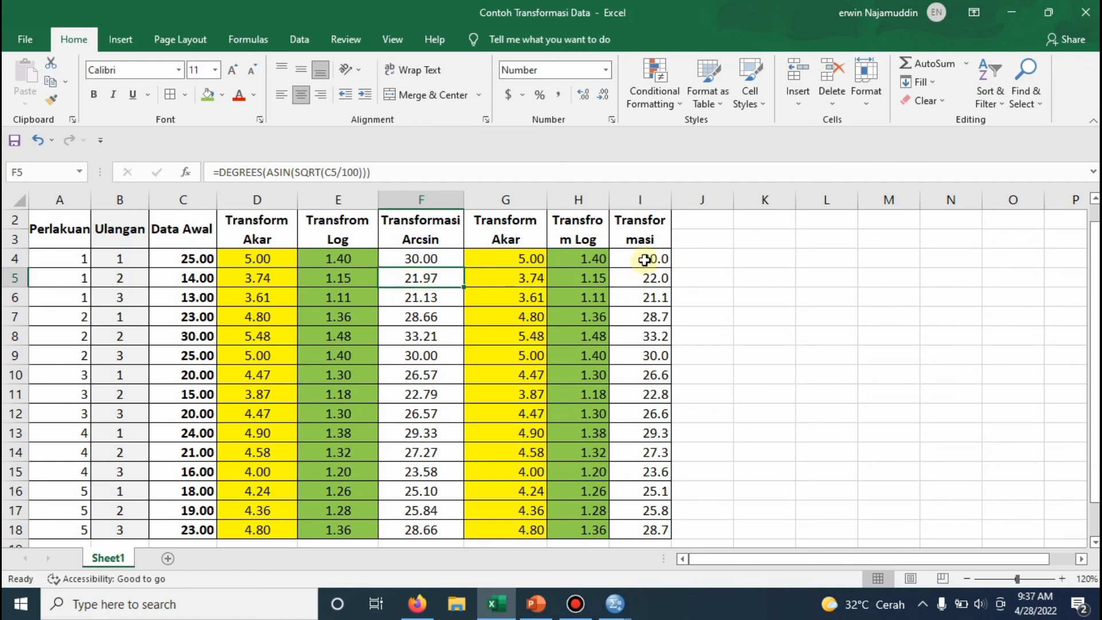
left_click_drag(647, 257, 653, 528)
left_click(603, 101)
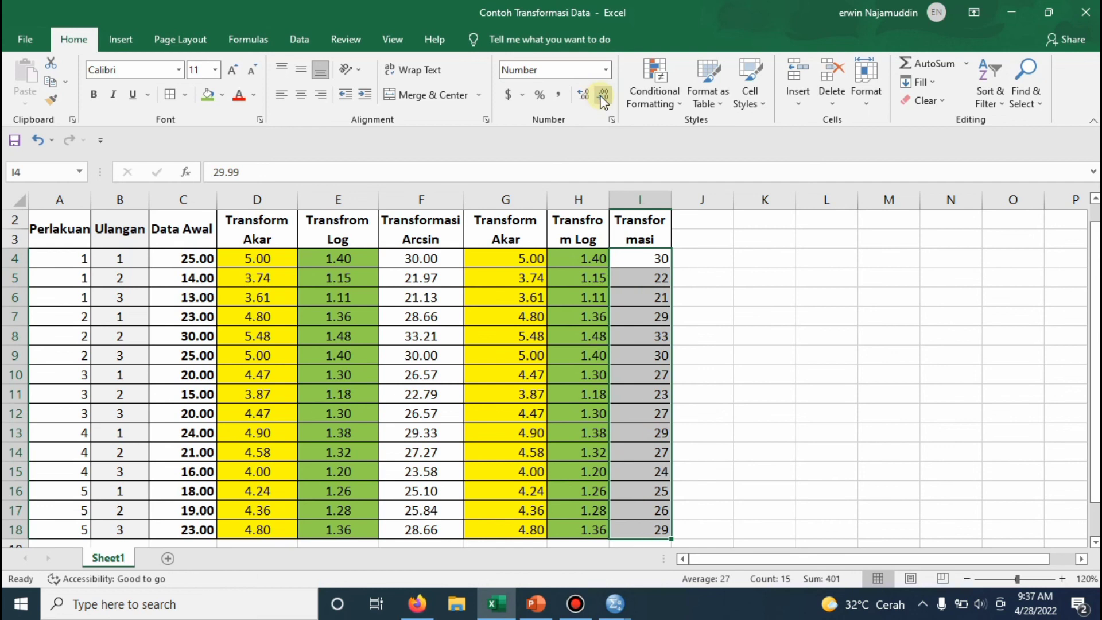
left_click(591, 99)
left_click(591, 99)
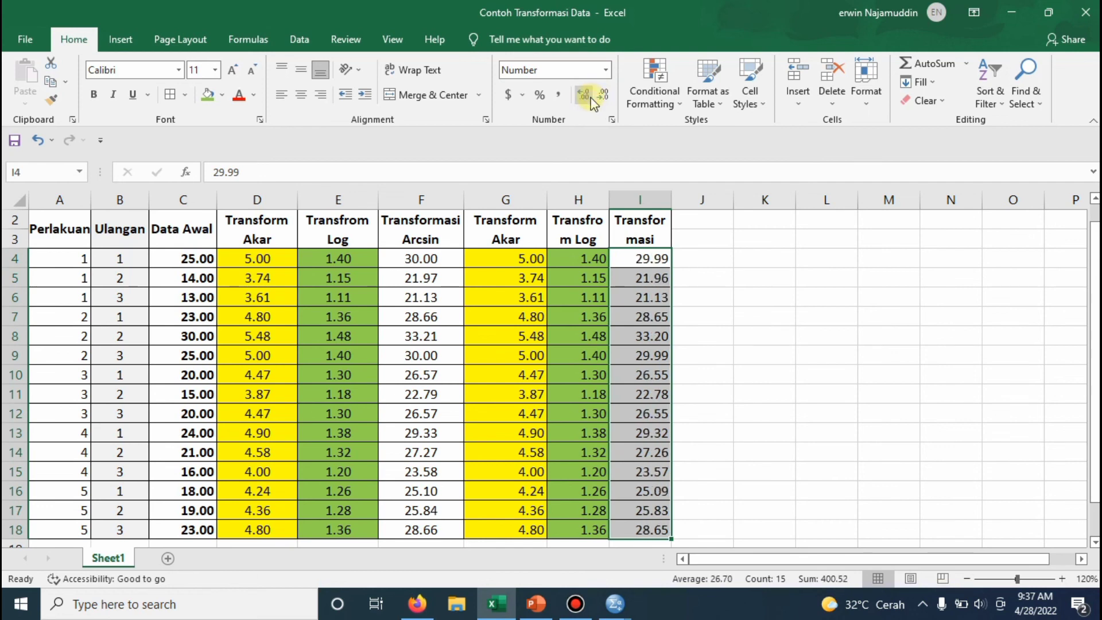
left_click(703, 280)
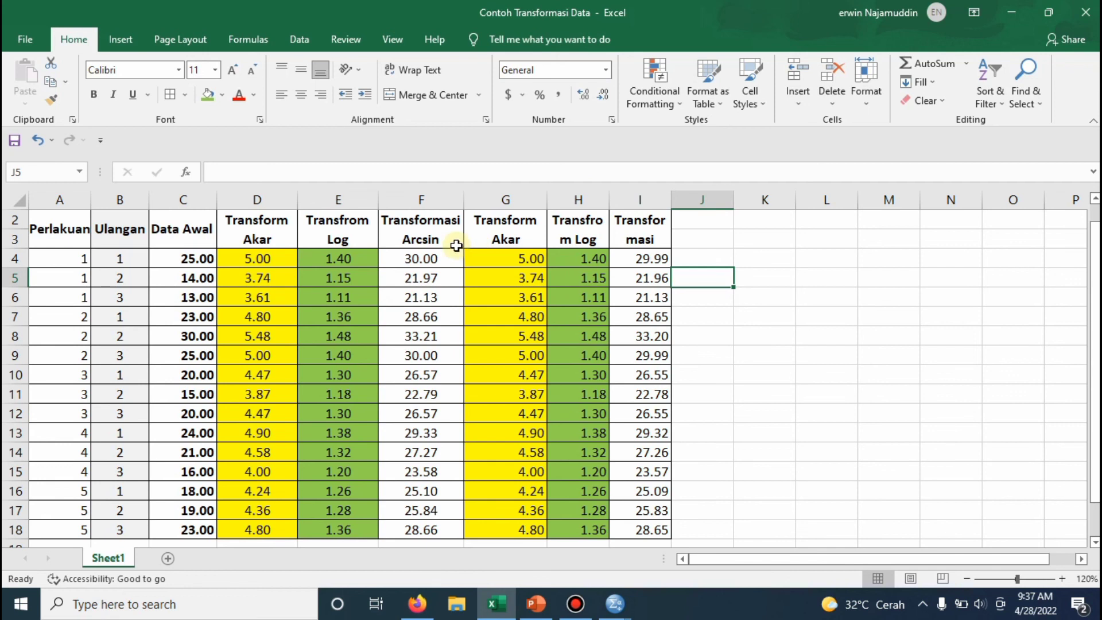
- Widen columns H and I so that the full Transfrom Log and Transformasi Arcsin headings fit
left_click_drag(1094, 227, 1094, 209)
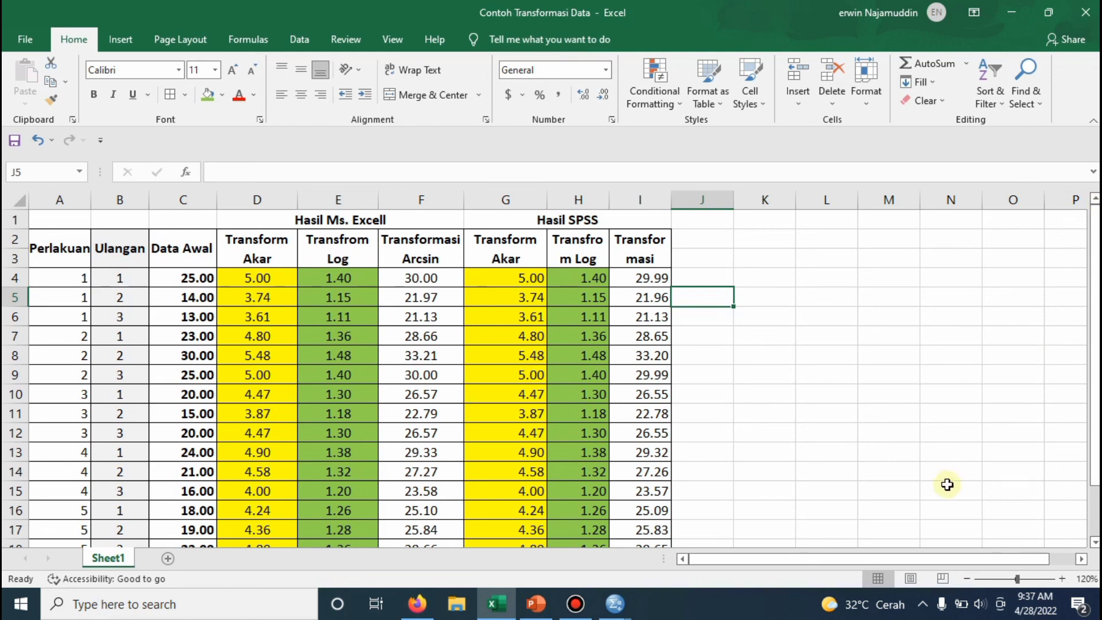
left_click_drag(909, 559, 909, 558)
left_click_drag(608, 196, 703, 208)
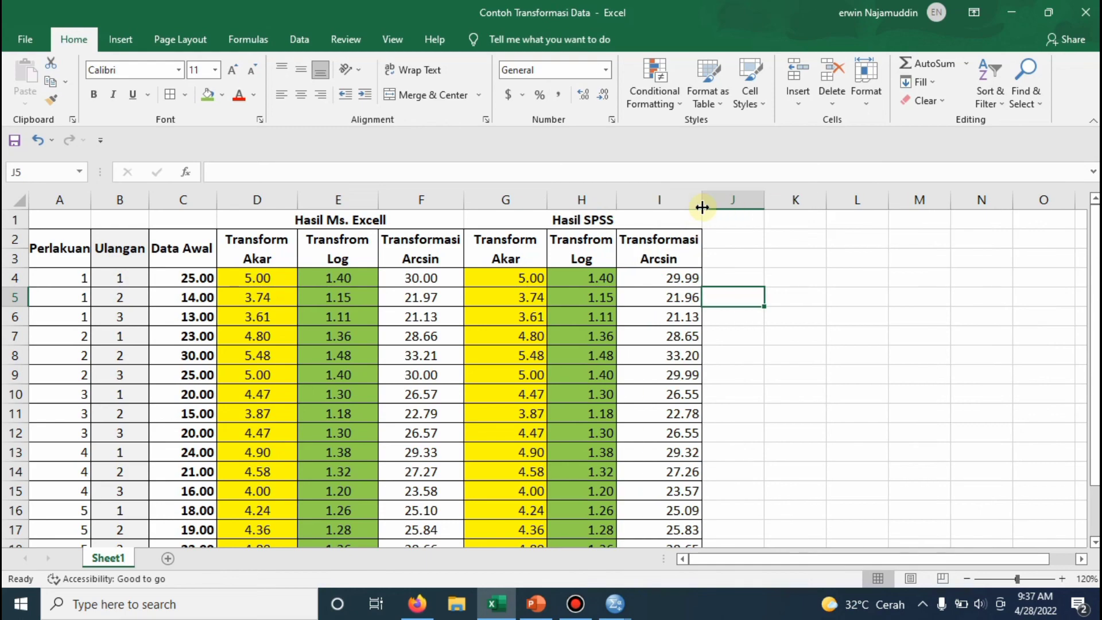